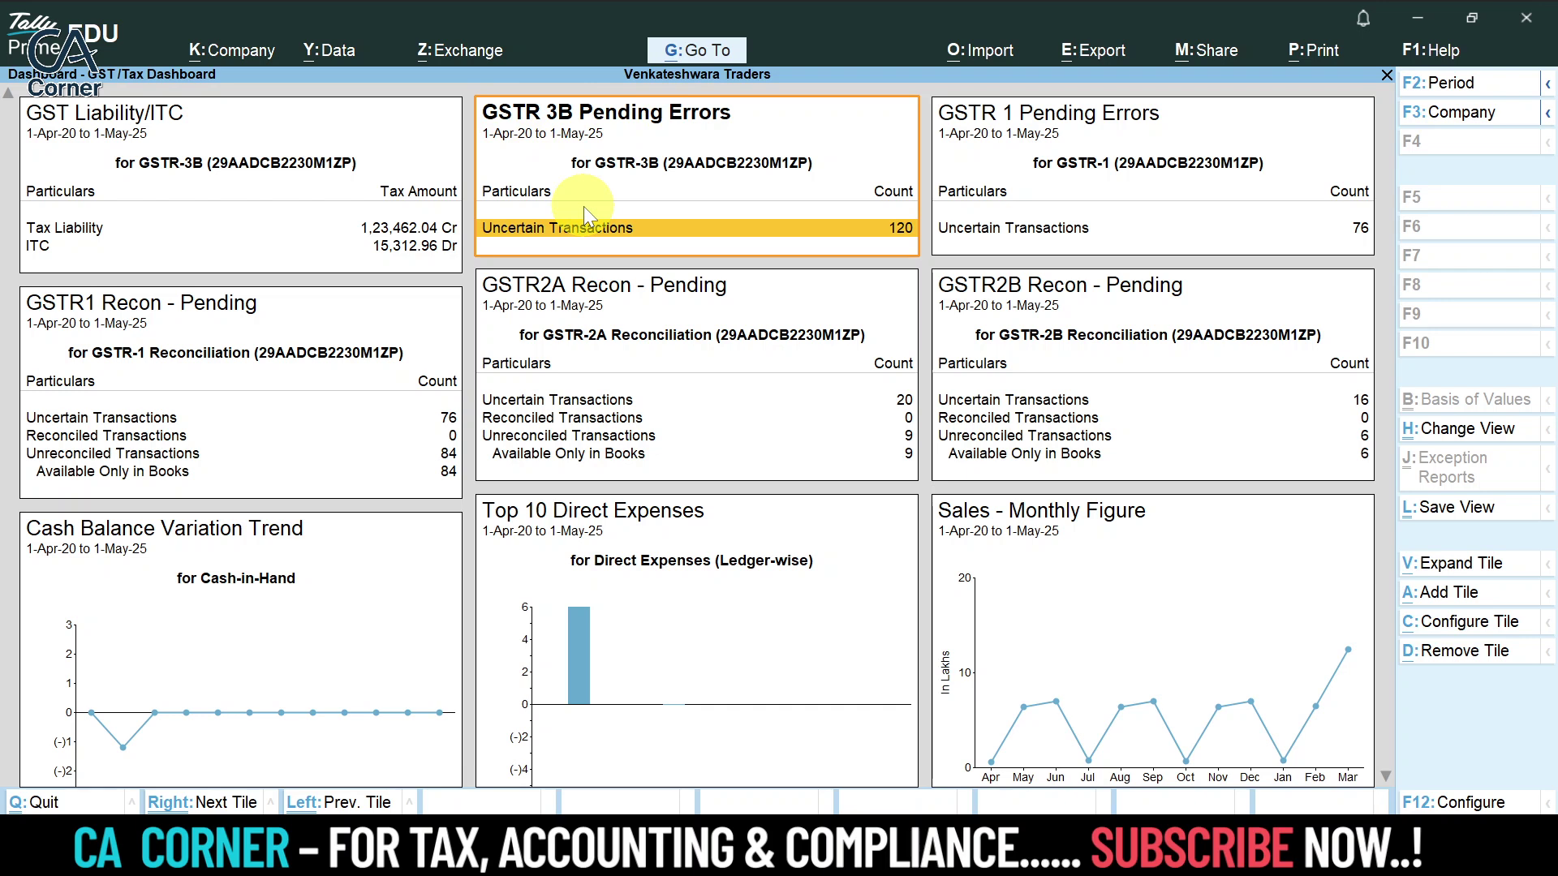
# Step: Review the error categories in the GSTR-3B uncertain transactions report, from party registration details to applicable tax ledger, and return to the dashboard
pyautogui.press('Return')
pyautogui.press('Down')
pyautogui.press('Down')
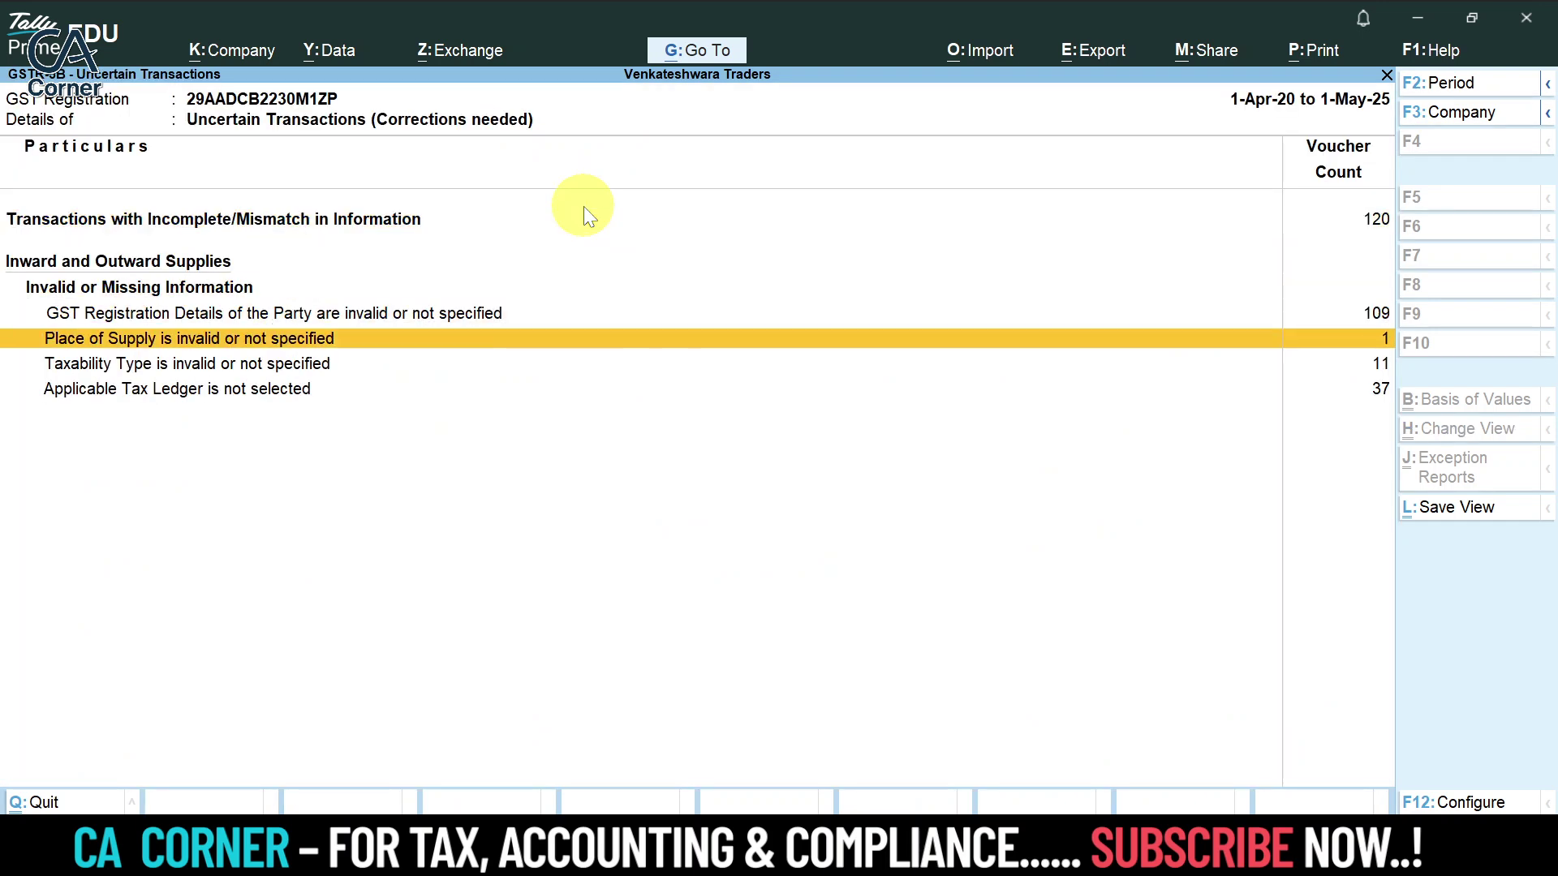
pyautogui.press('Up')
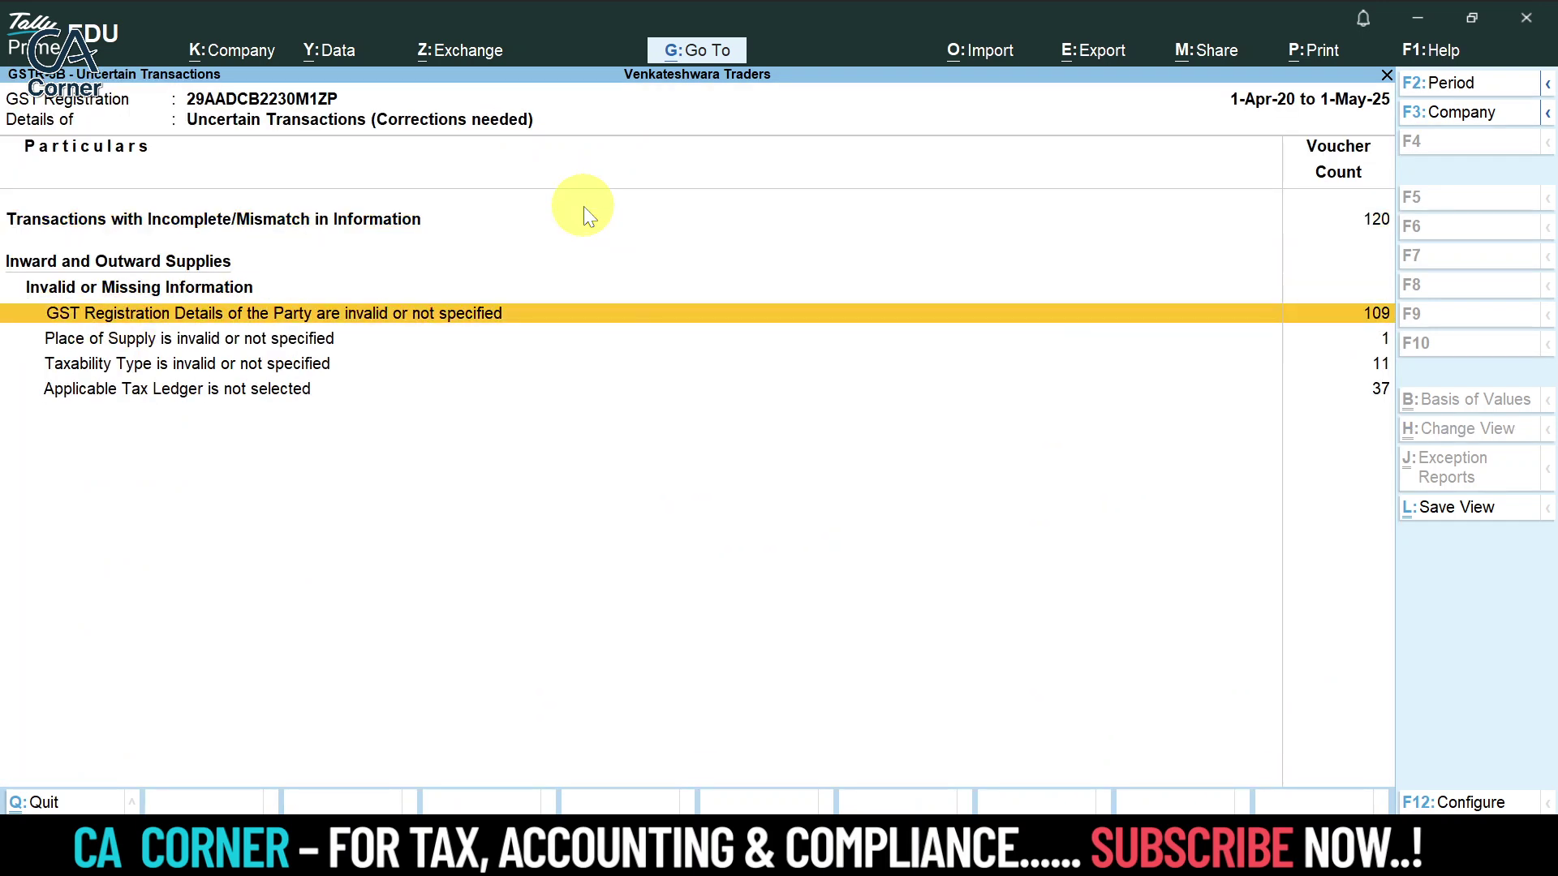
pyautogui.press('Down')
pyautogui.press('Down')
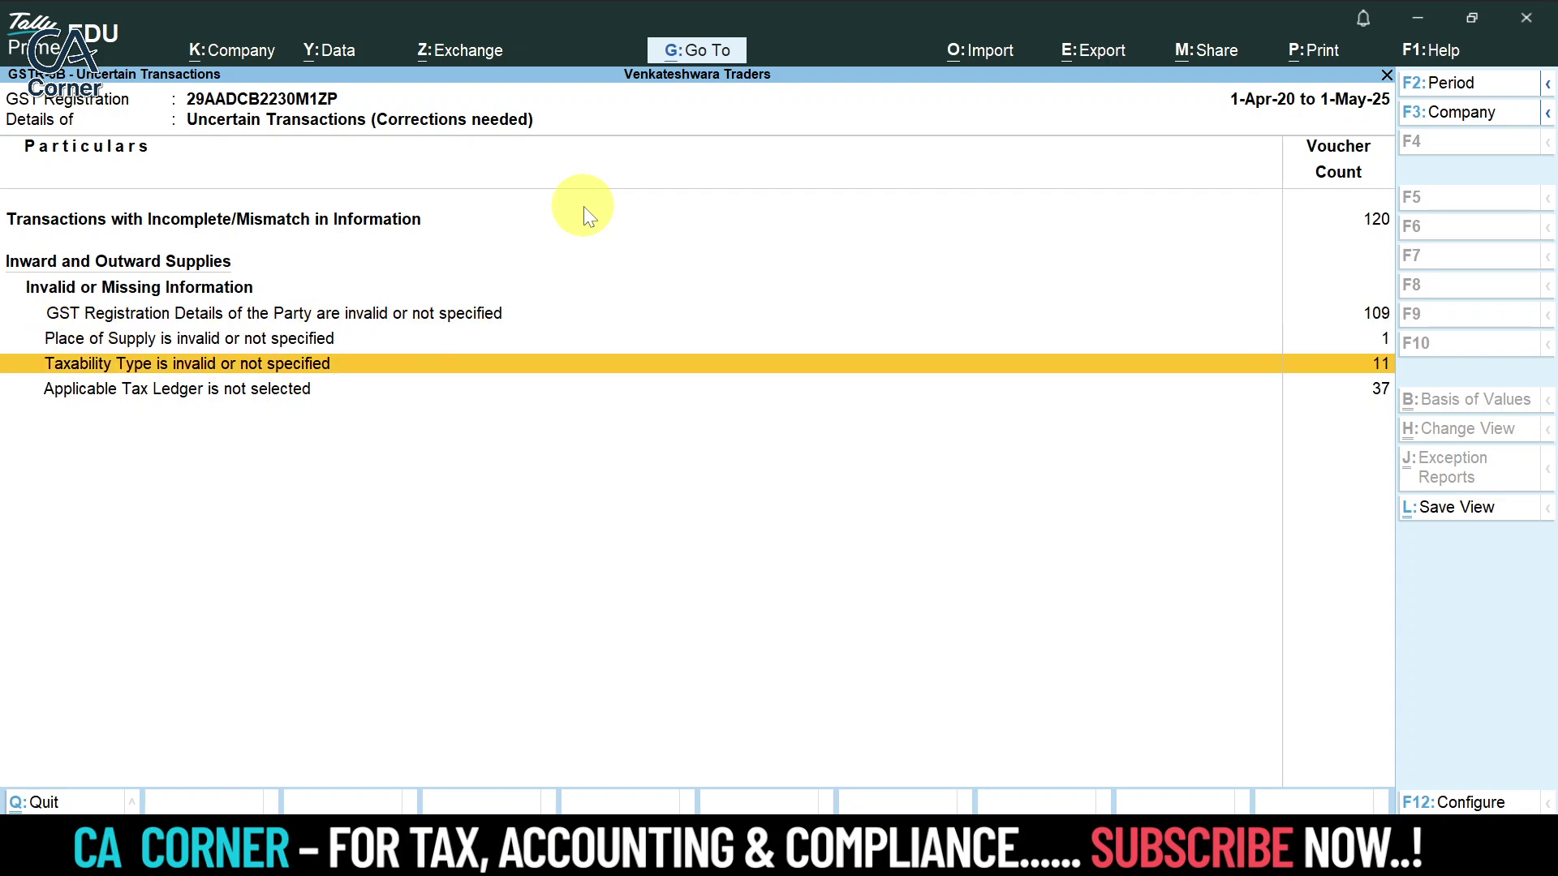
pyautogui.press('Down')
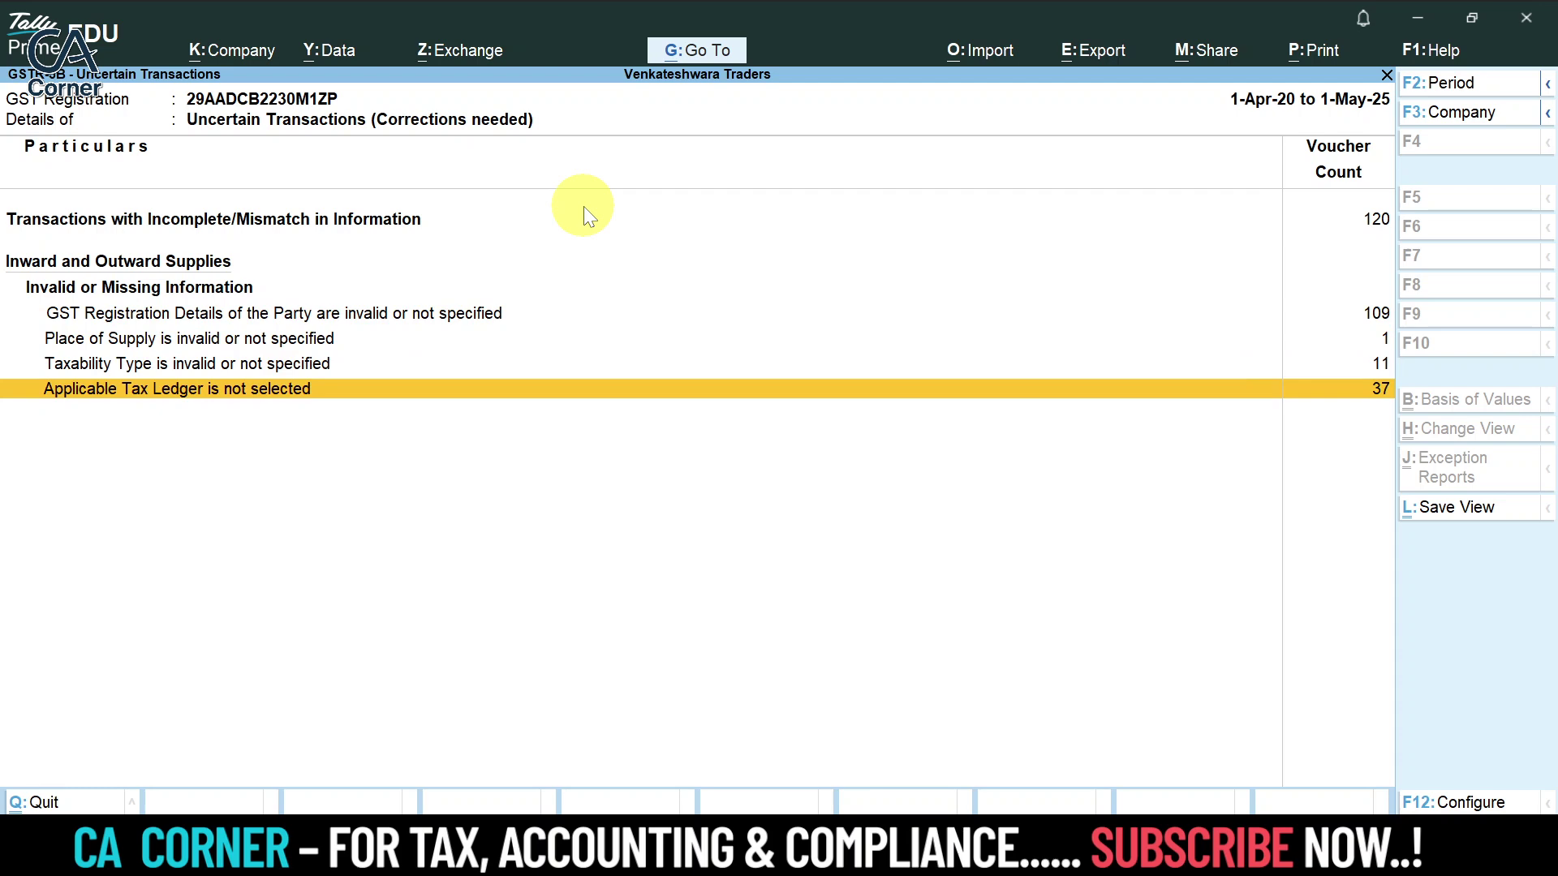
pyautogui.press('Escape')
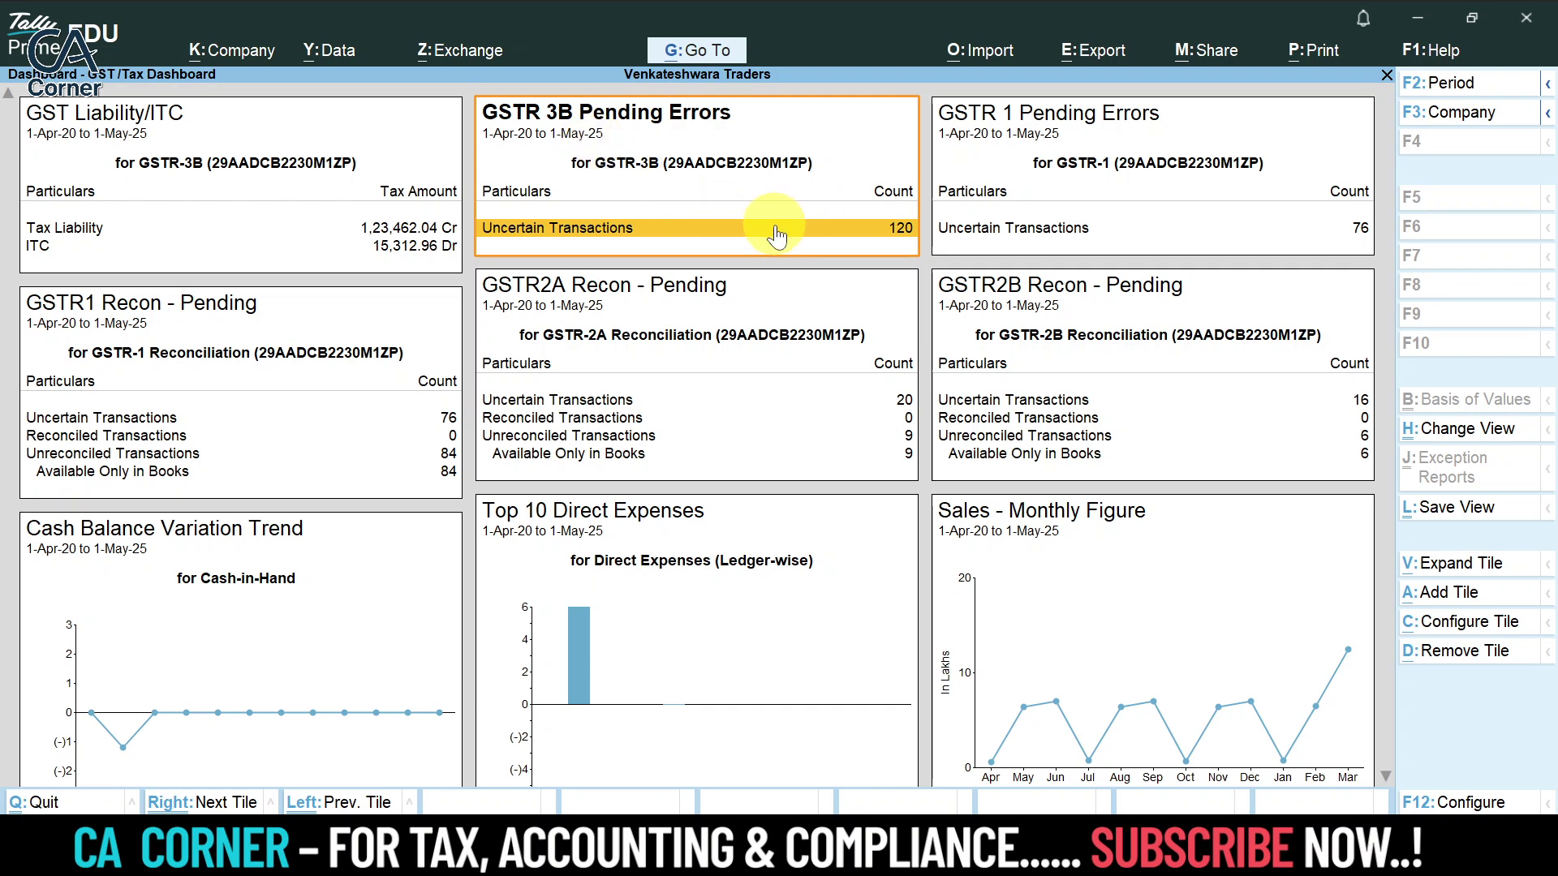
# Step: Examine the GSTR 1 Pending Errors tile and the pending GSTR1, GSTR2A and GSTR2B reconciliation tiles on the dashboard
pyautogui.press('Right')
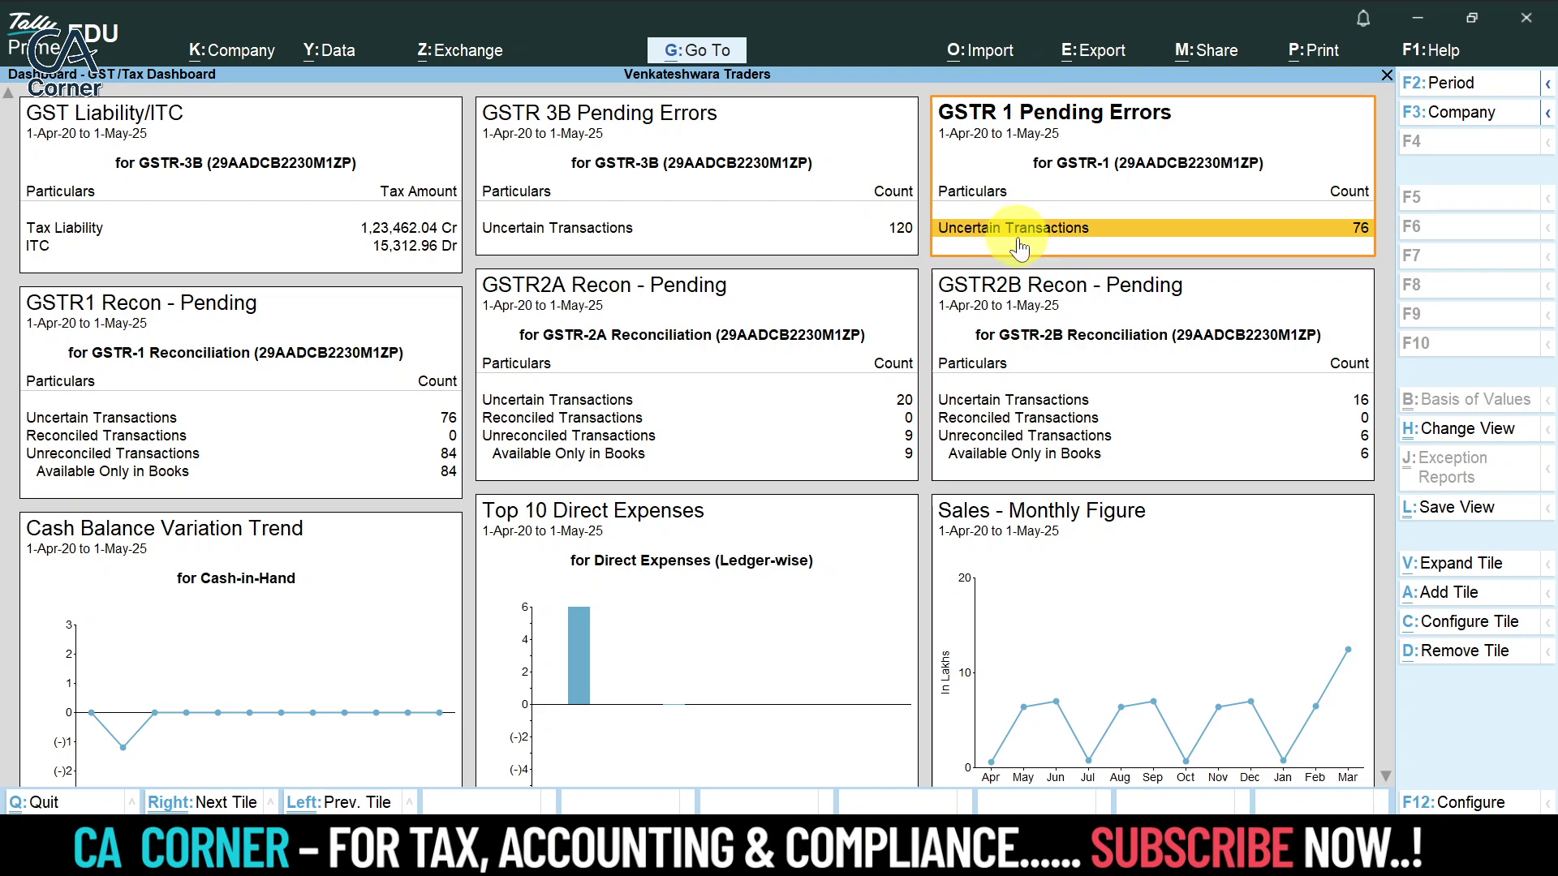
pyautogui.press('Right')
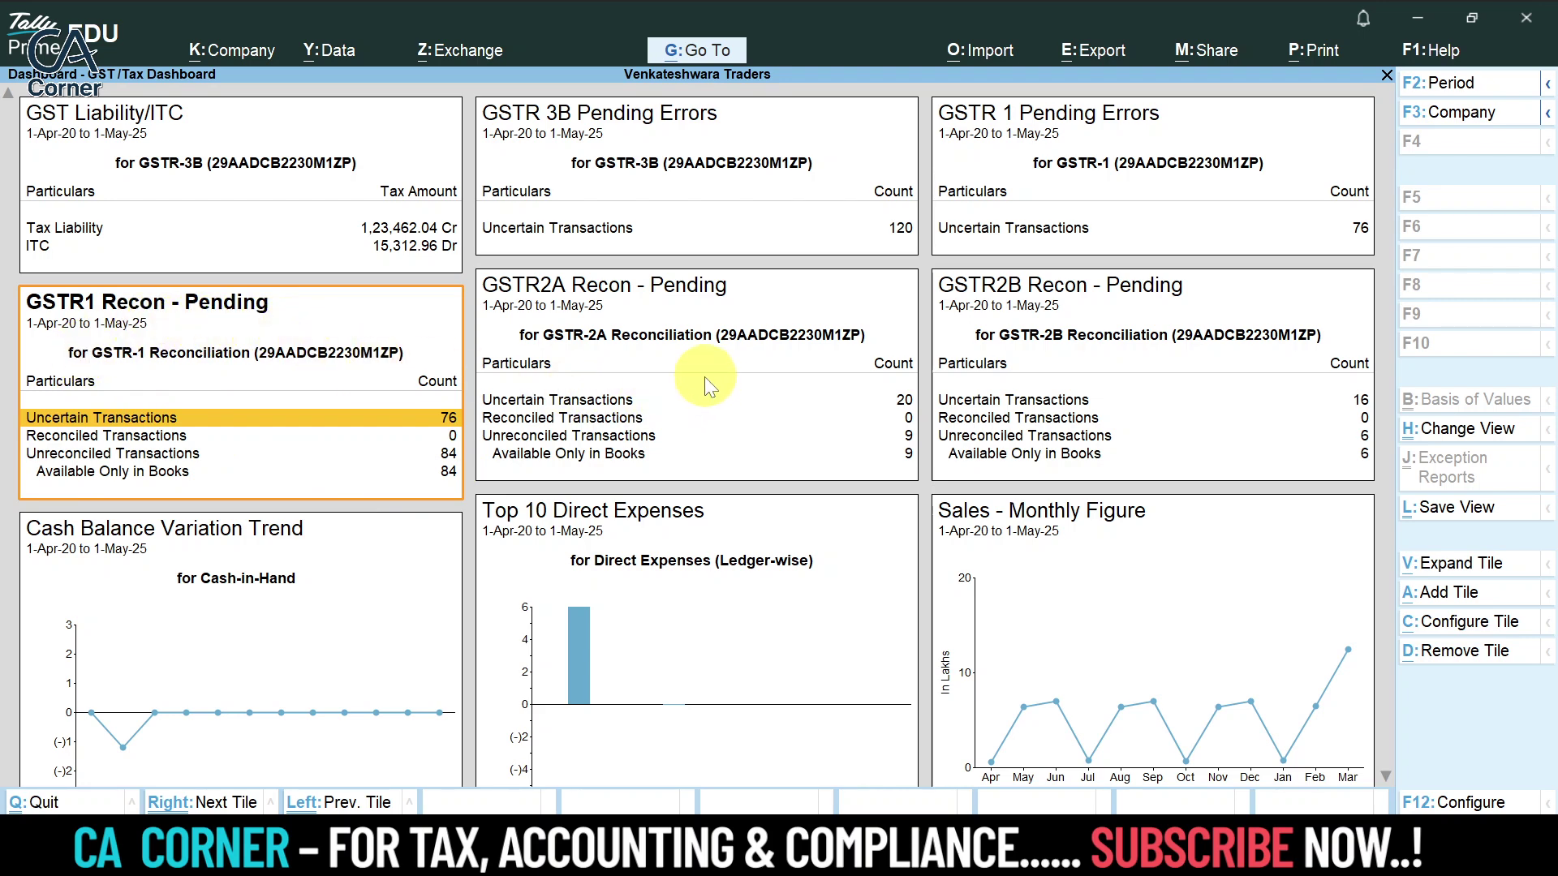
pyautogui.click(622, 336)
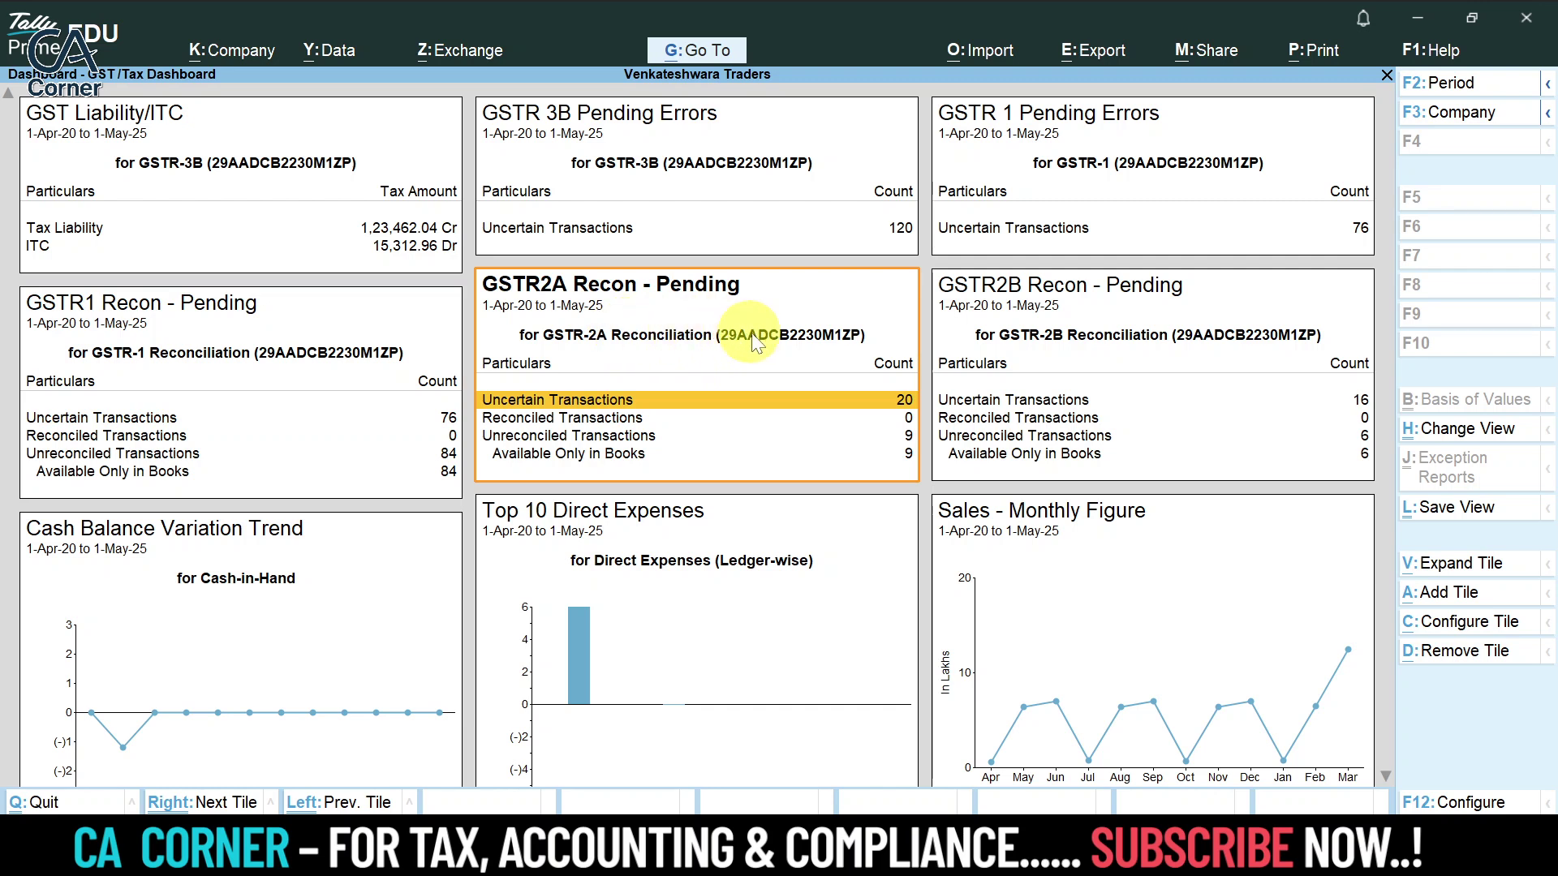
pyautogui.press('Down')
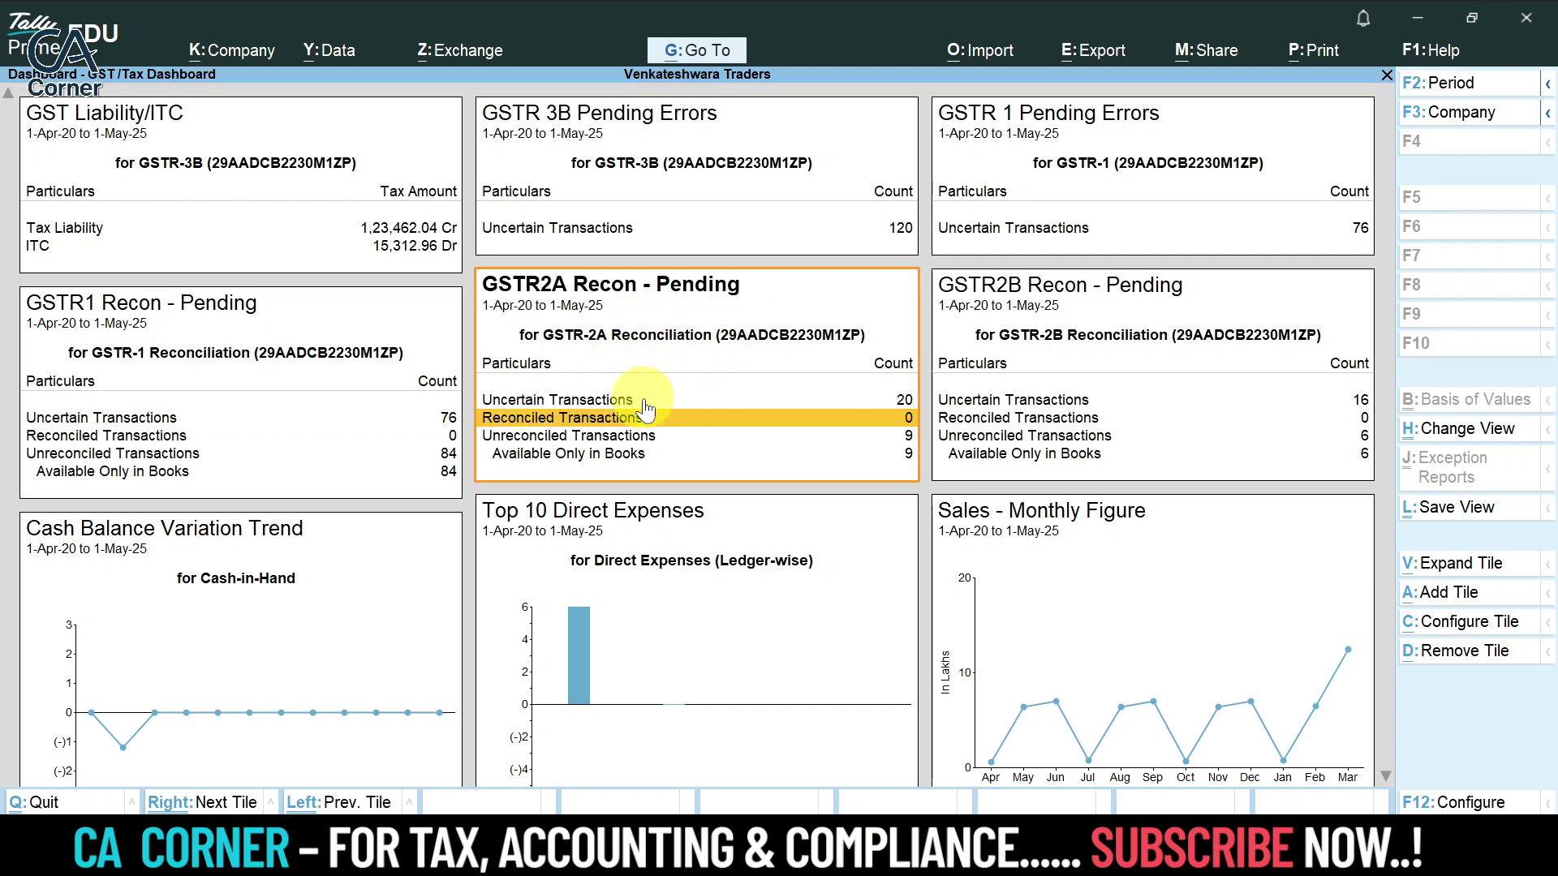
pyautogui.click(645, 401)
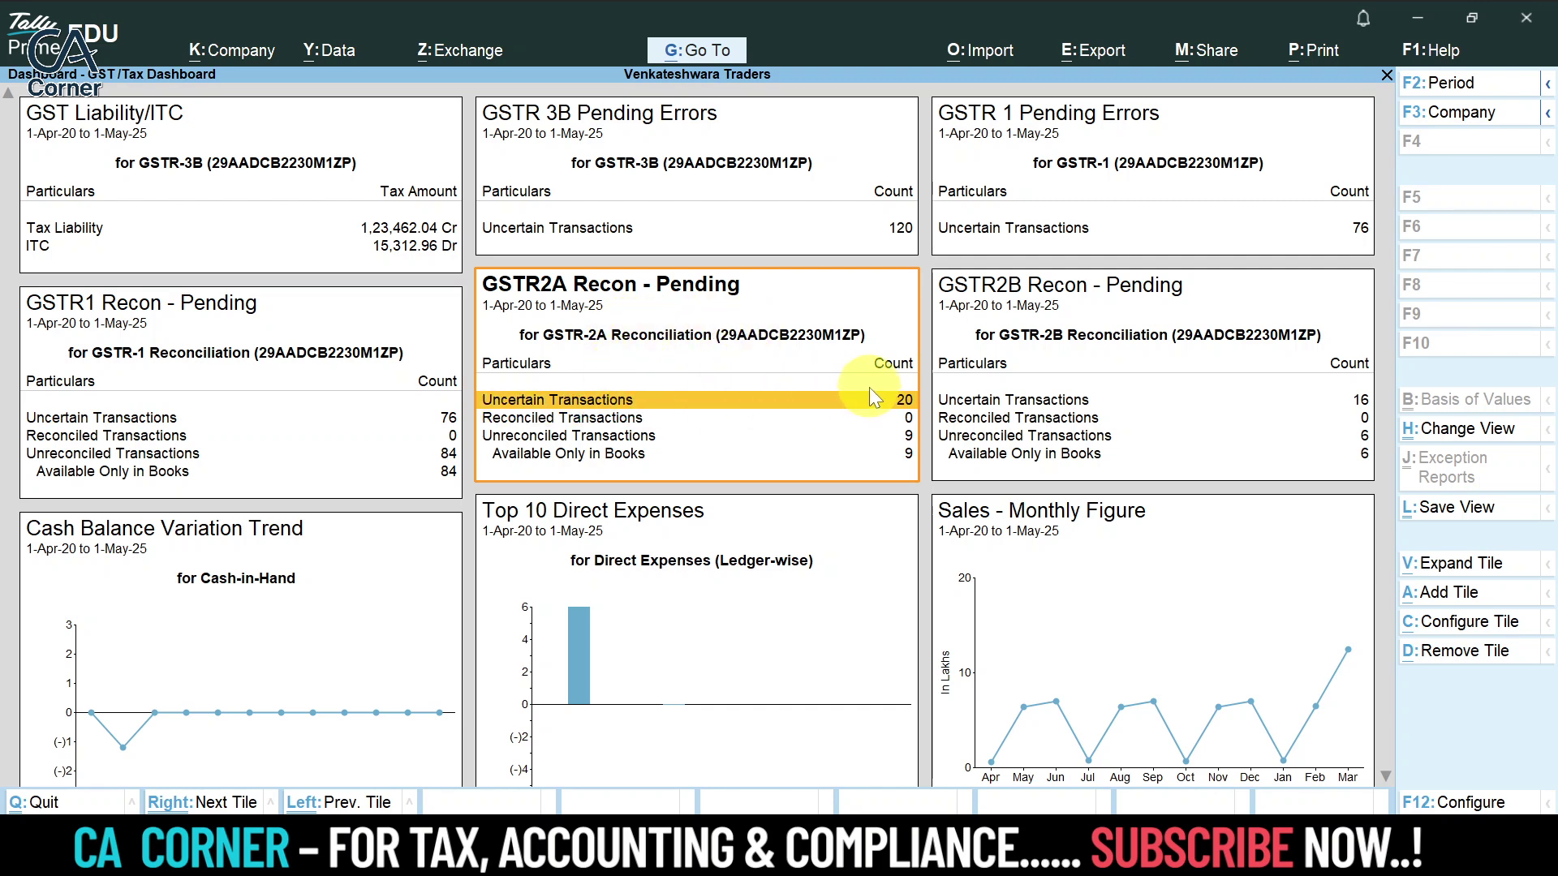
pyautogui.press('Down')
pyautogui.press('Down')
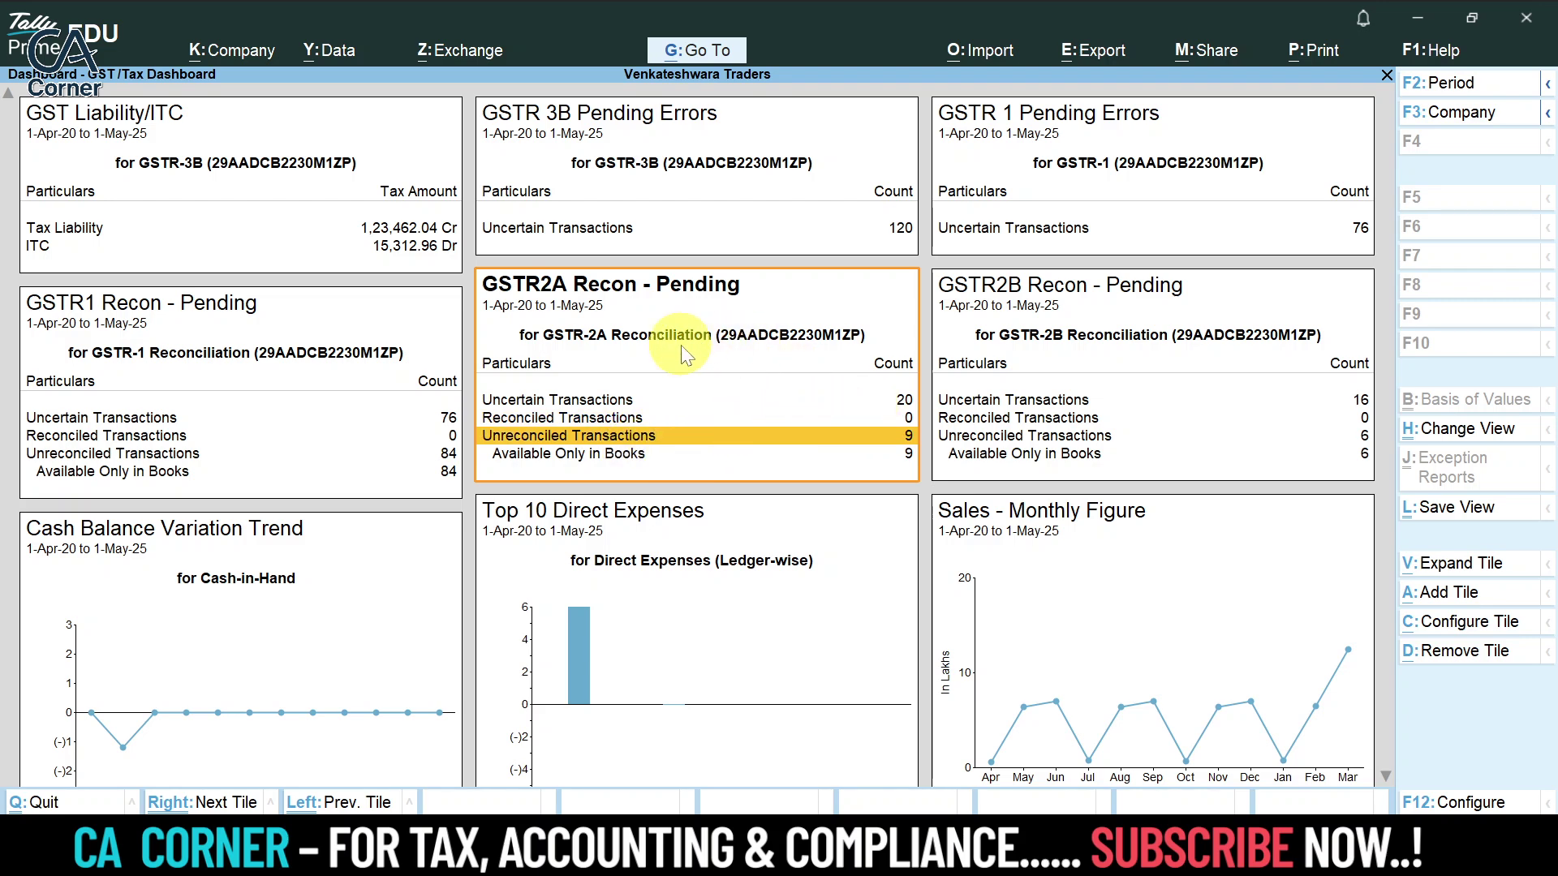
pyautogui.press('Right')
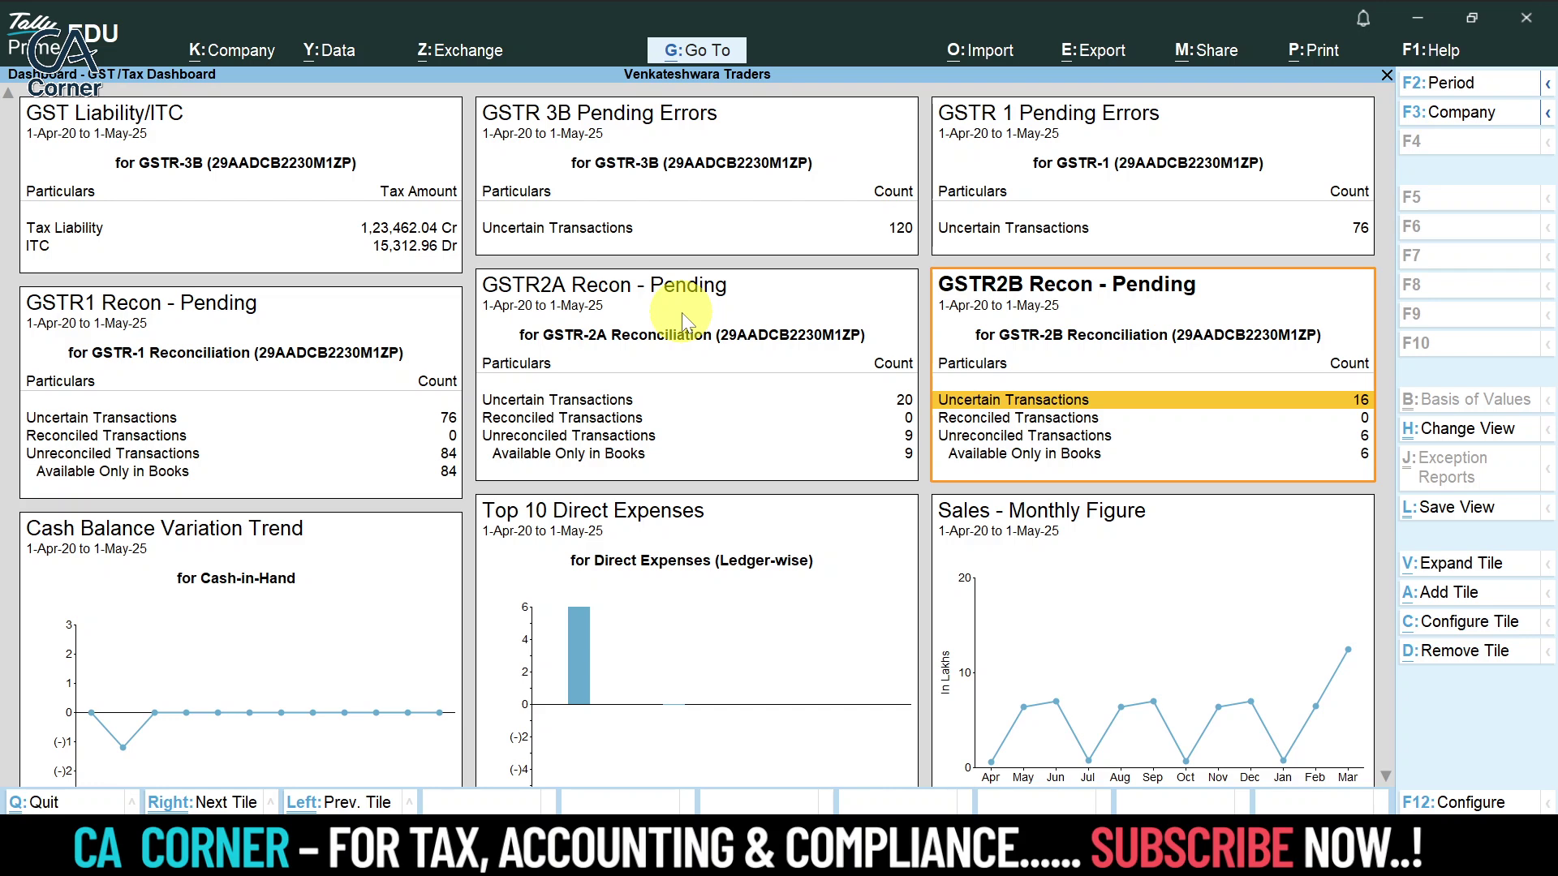
# Step: Drill down from the 2-Apr-20 point of the Cash Balance Variation Trend to the Cash ledger vouchers, and return to the dashboard
pyautogui.press('Right')
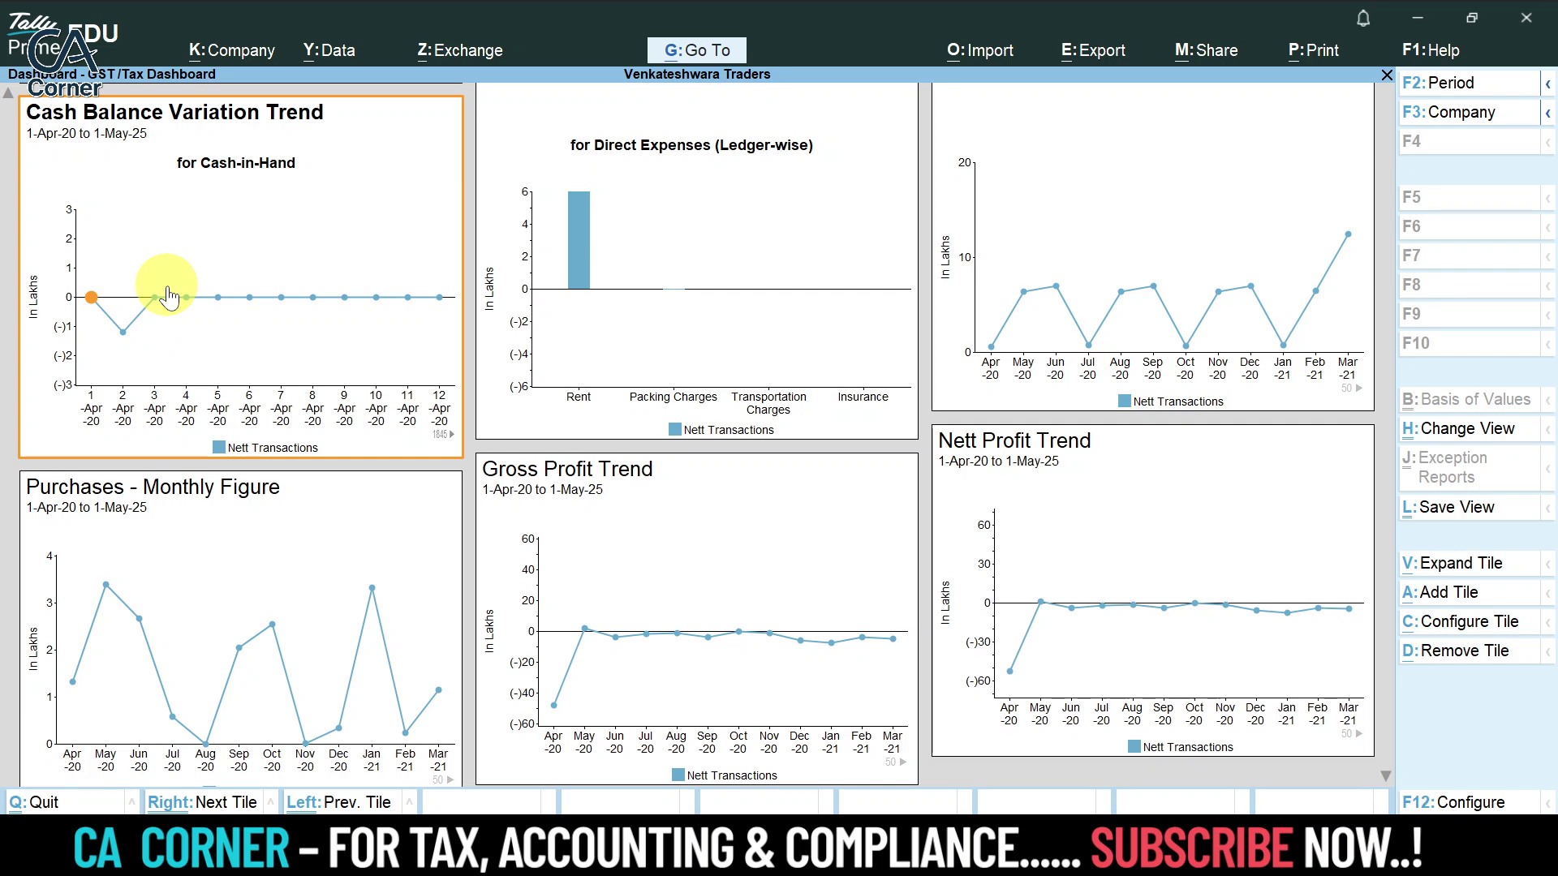
pyautogui.press('Right')
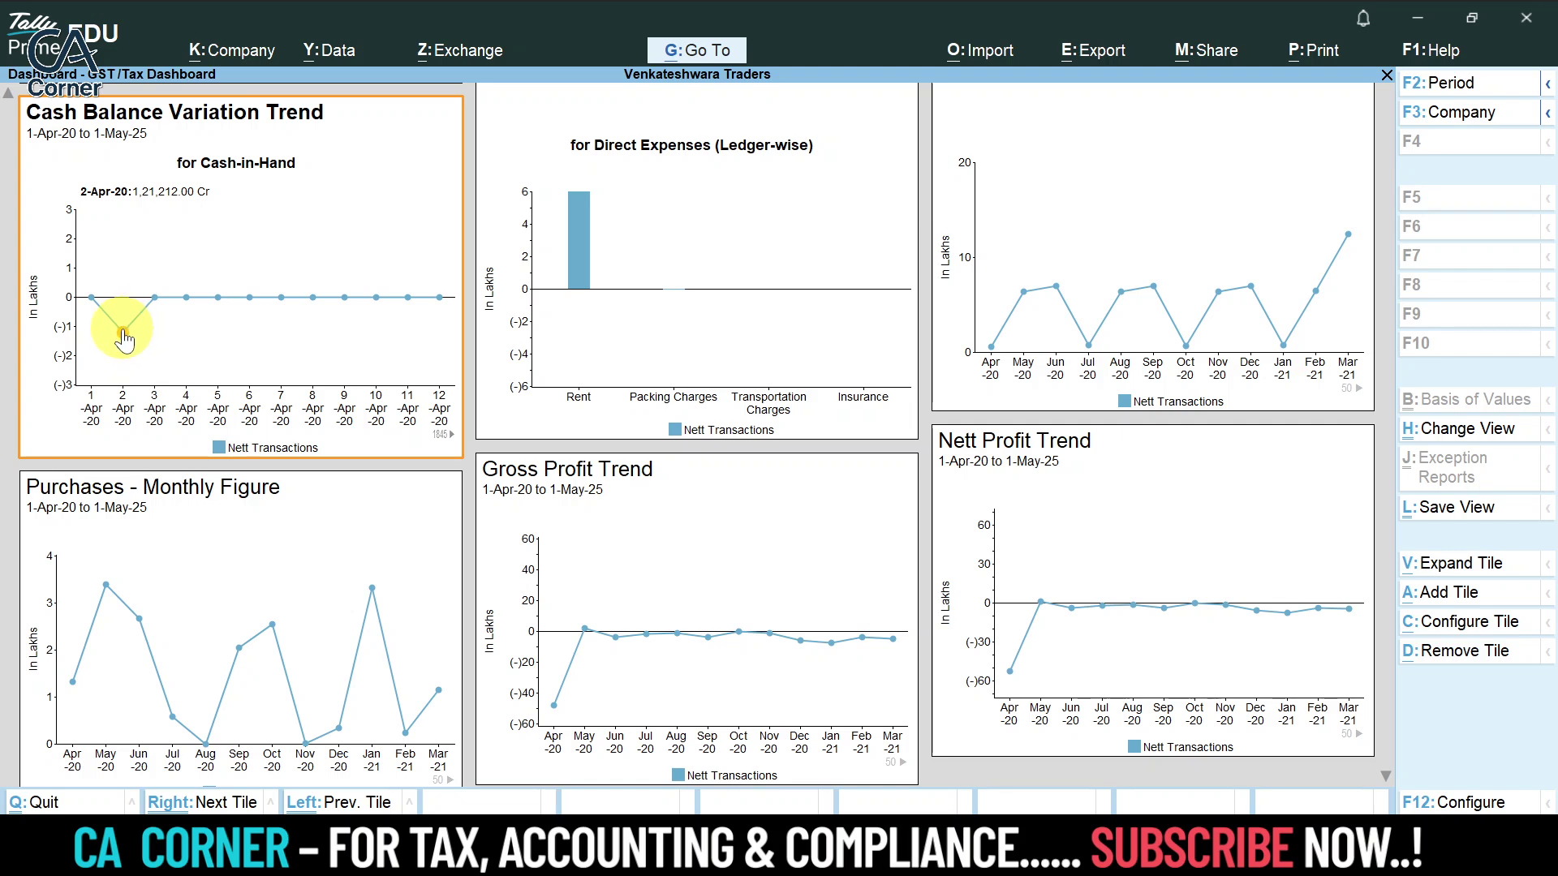
pyautogui.click(154, 298)
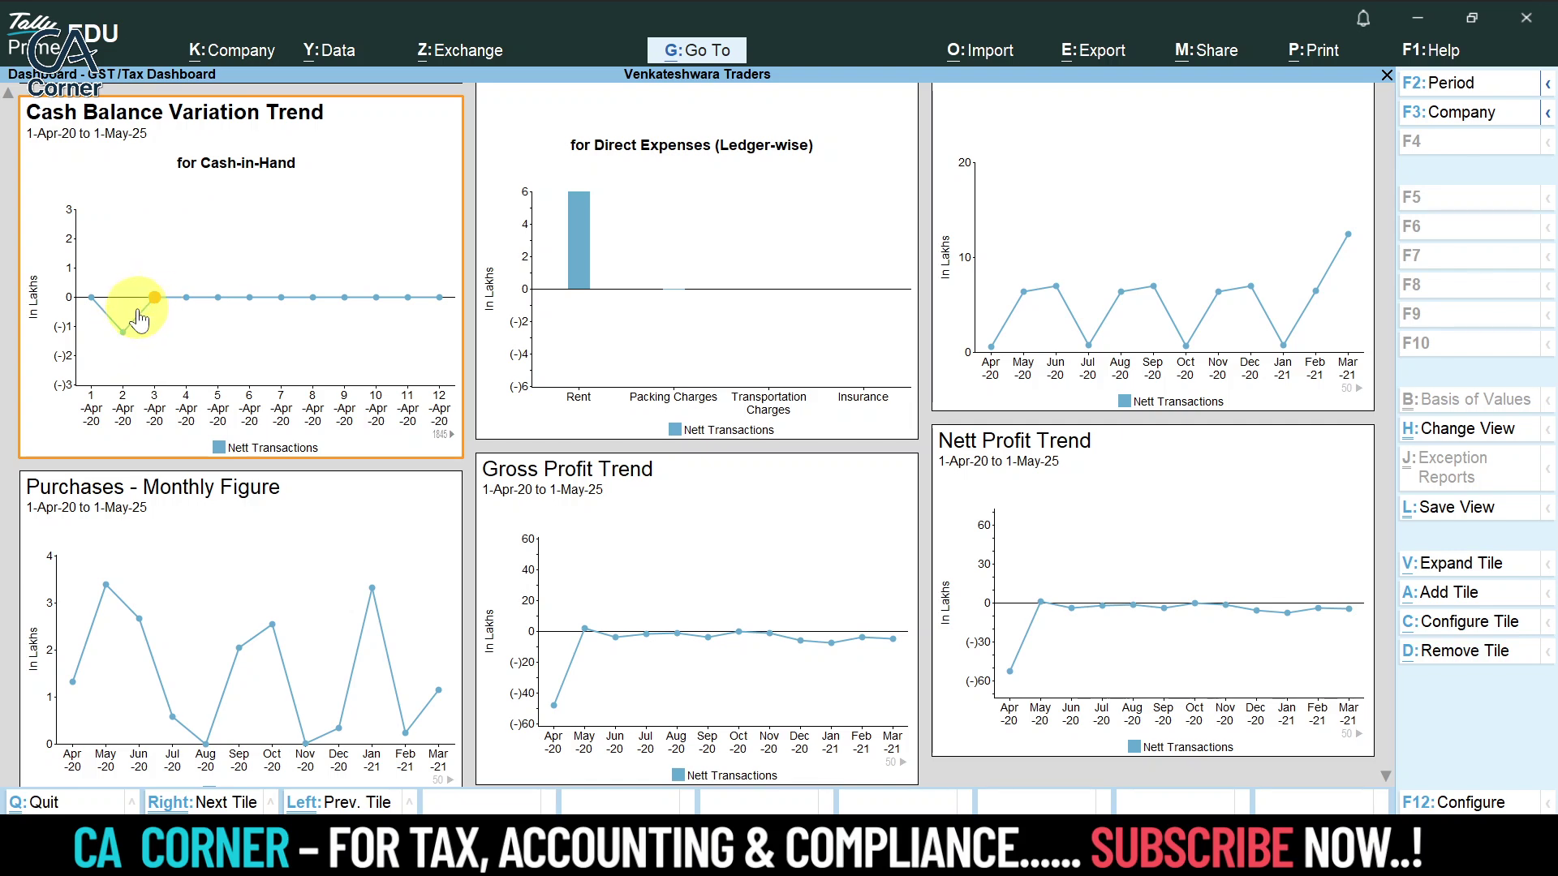
pyautogui.click(124, 333)
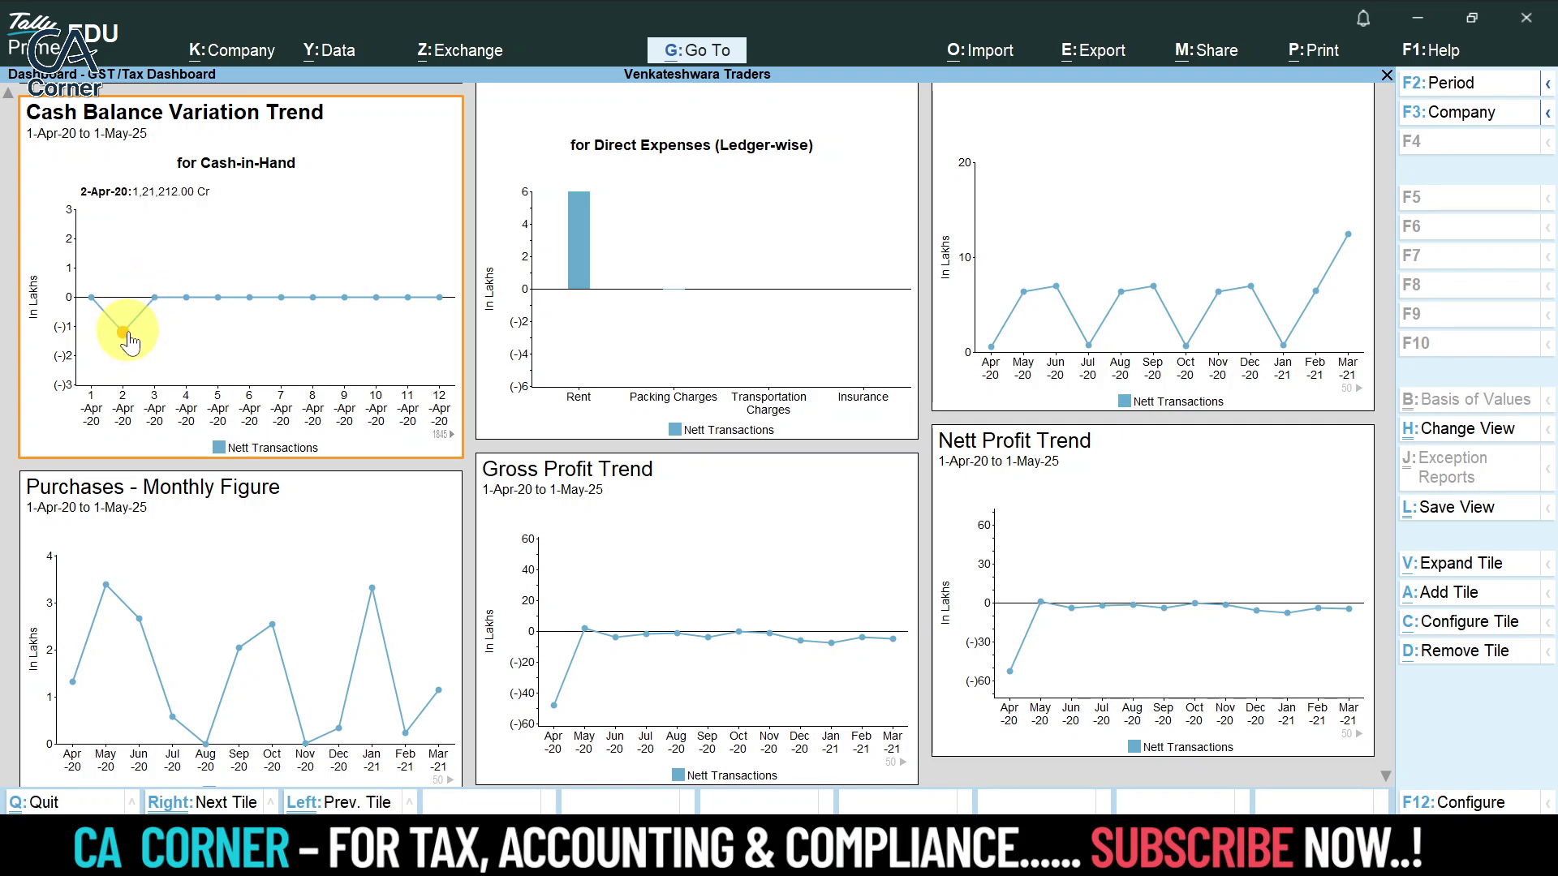
pyautogui.click(126, 334)
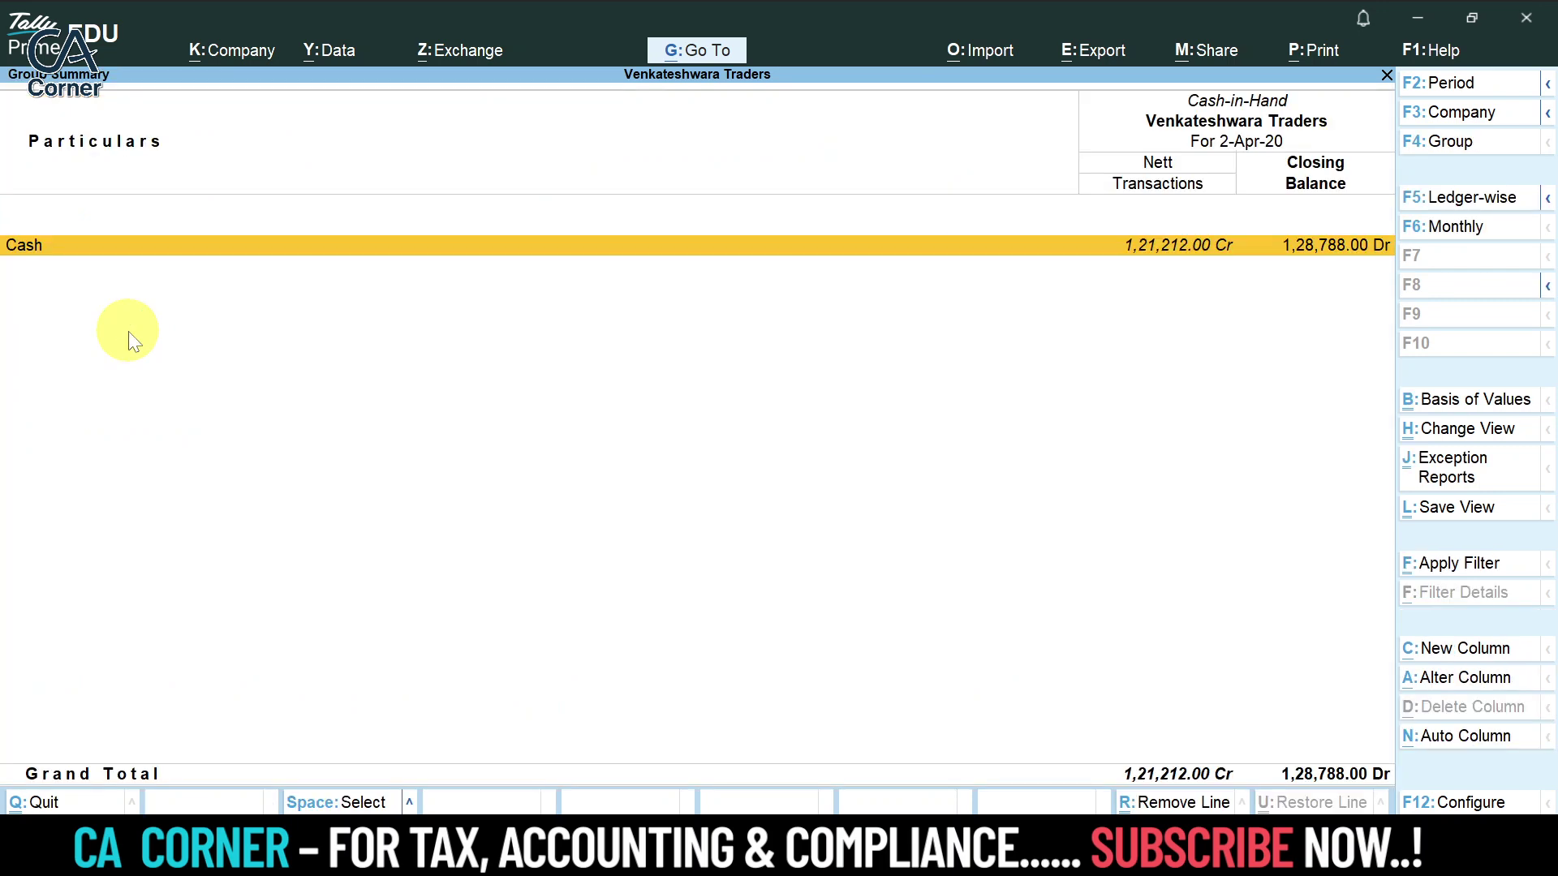
pyautogui.press('Return')
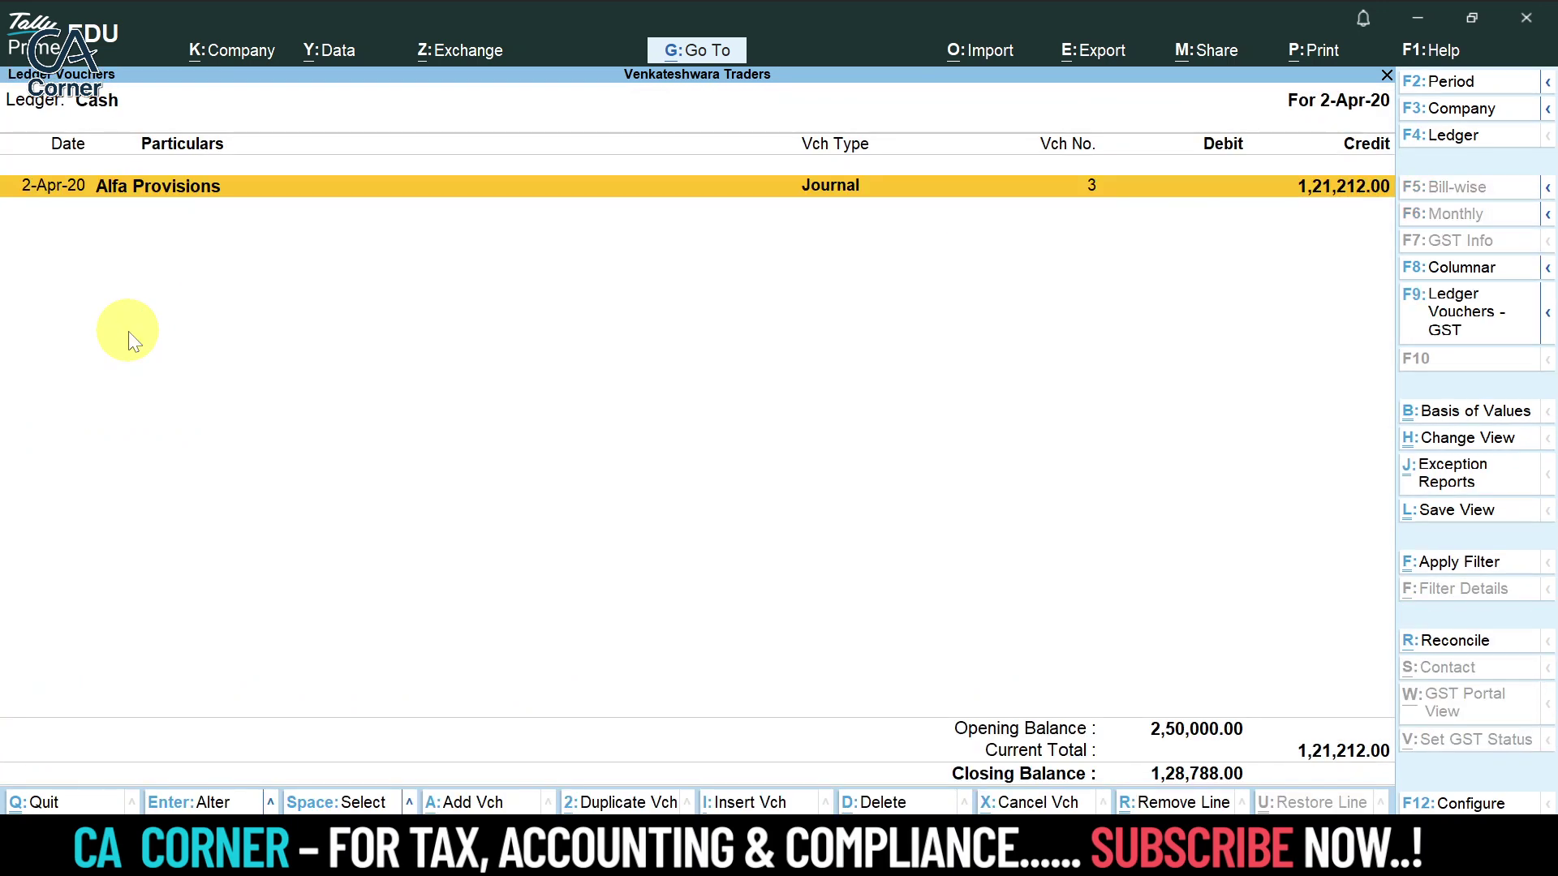
pyautogui.press('Escape')
pyautogui.press('Escape')
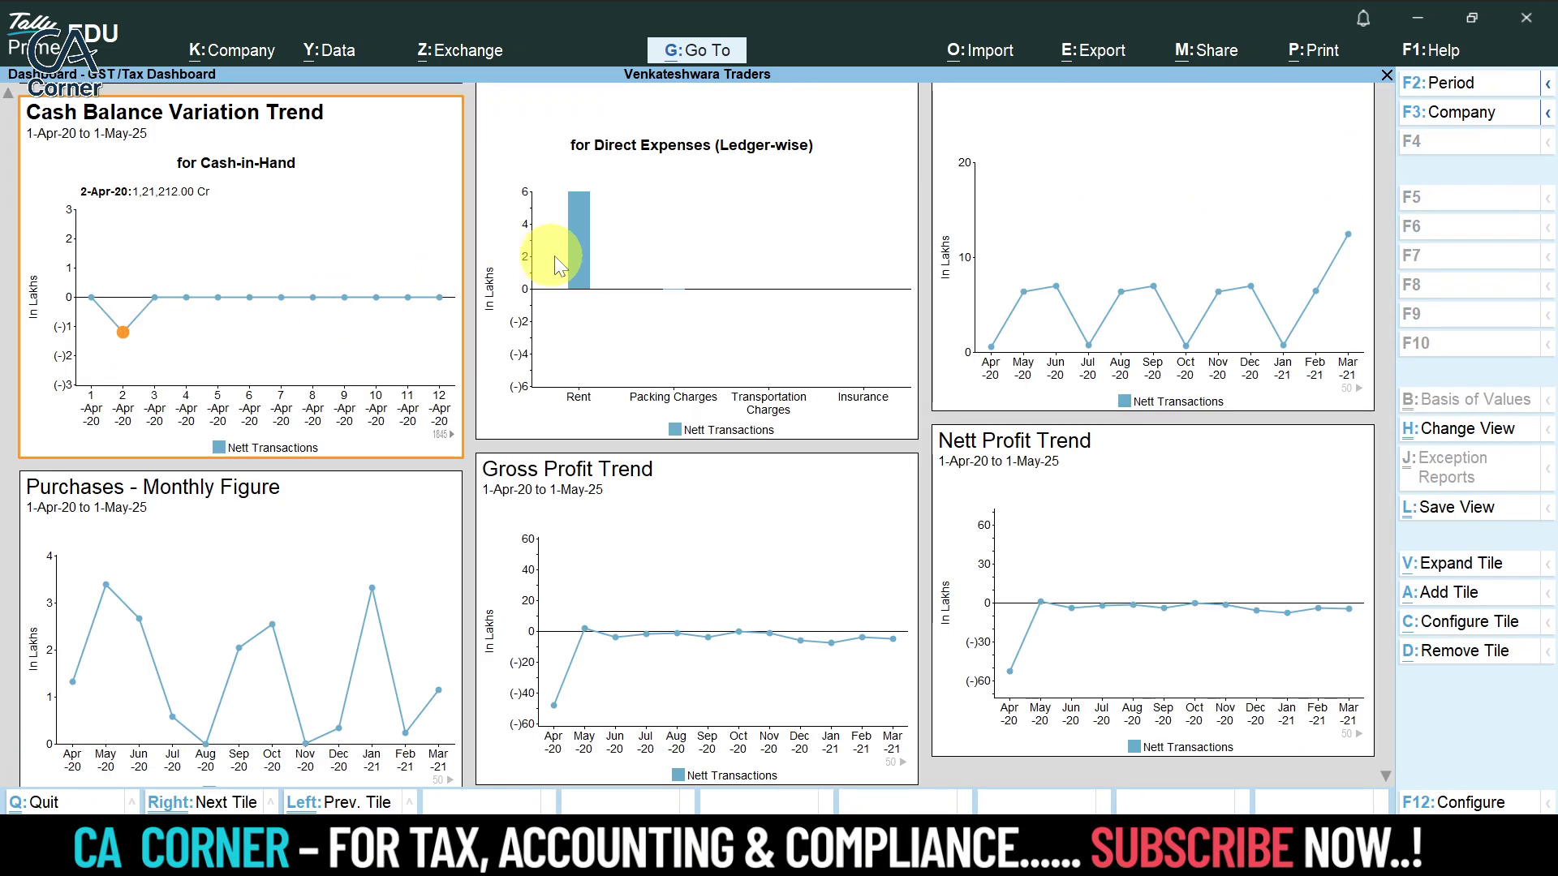
# Step: Drill down from Rent in the Top 10 Direct Expenses chart to its February 2021 journal voucher, and return to the dashboard
pyautogui.click(591, 235)
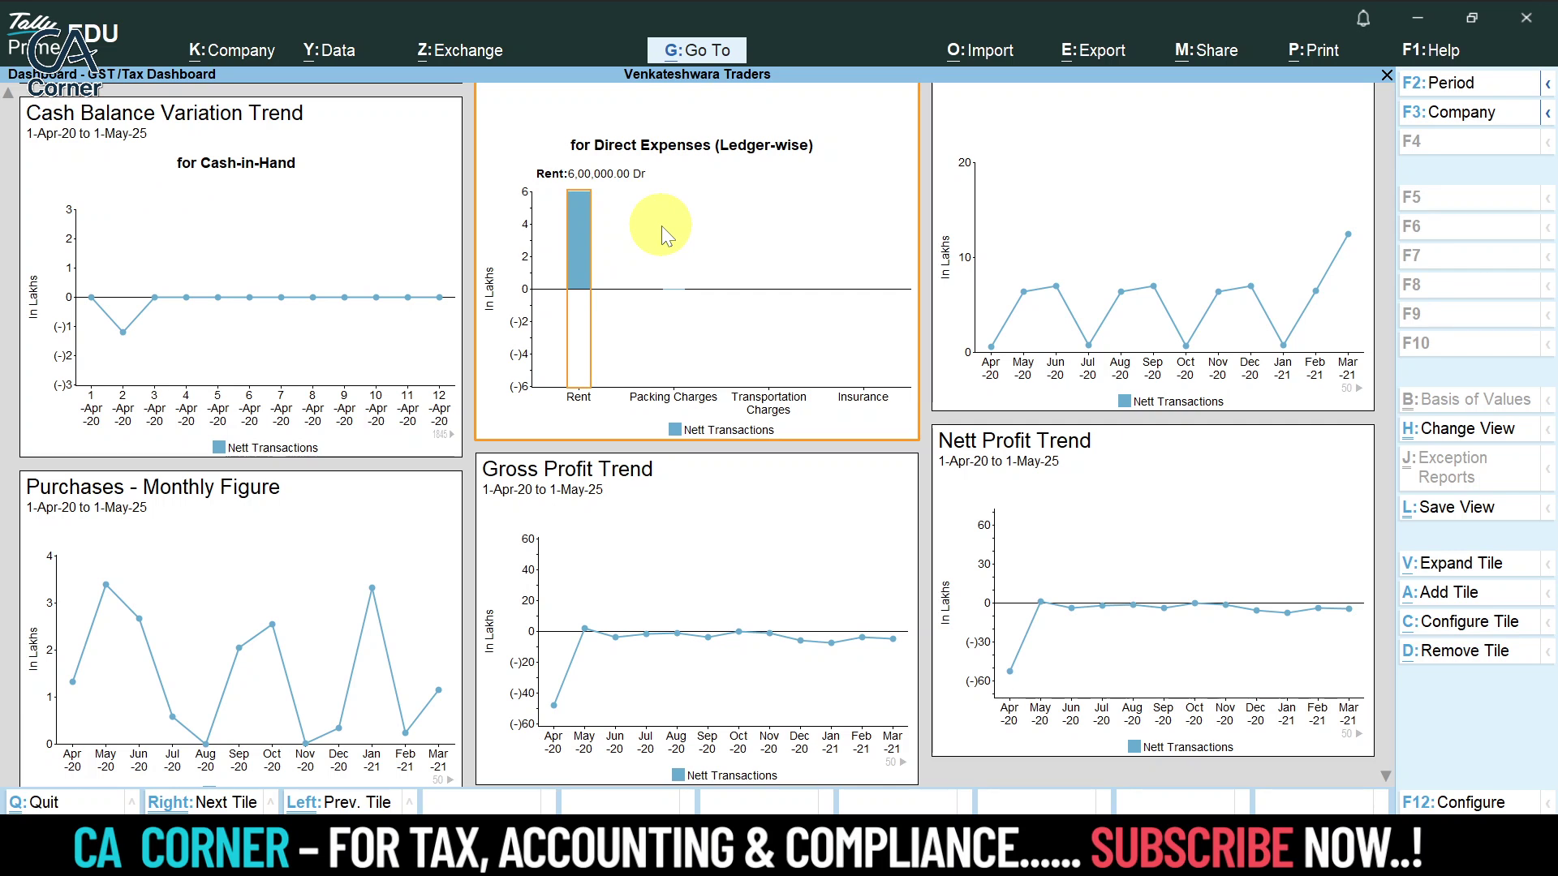
pyautogui.press('Return')
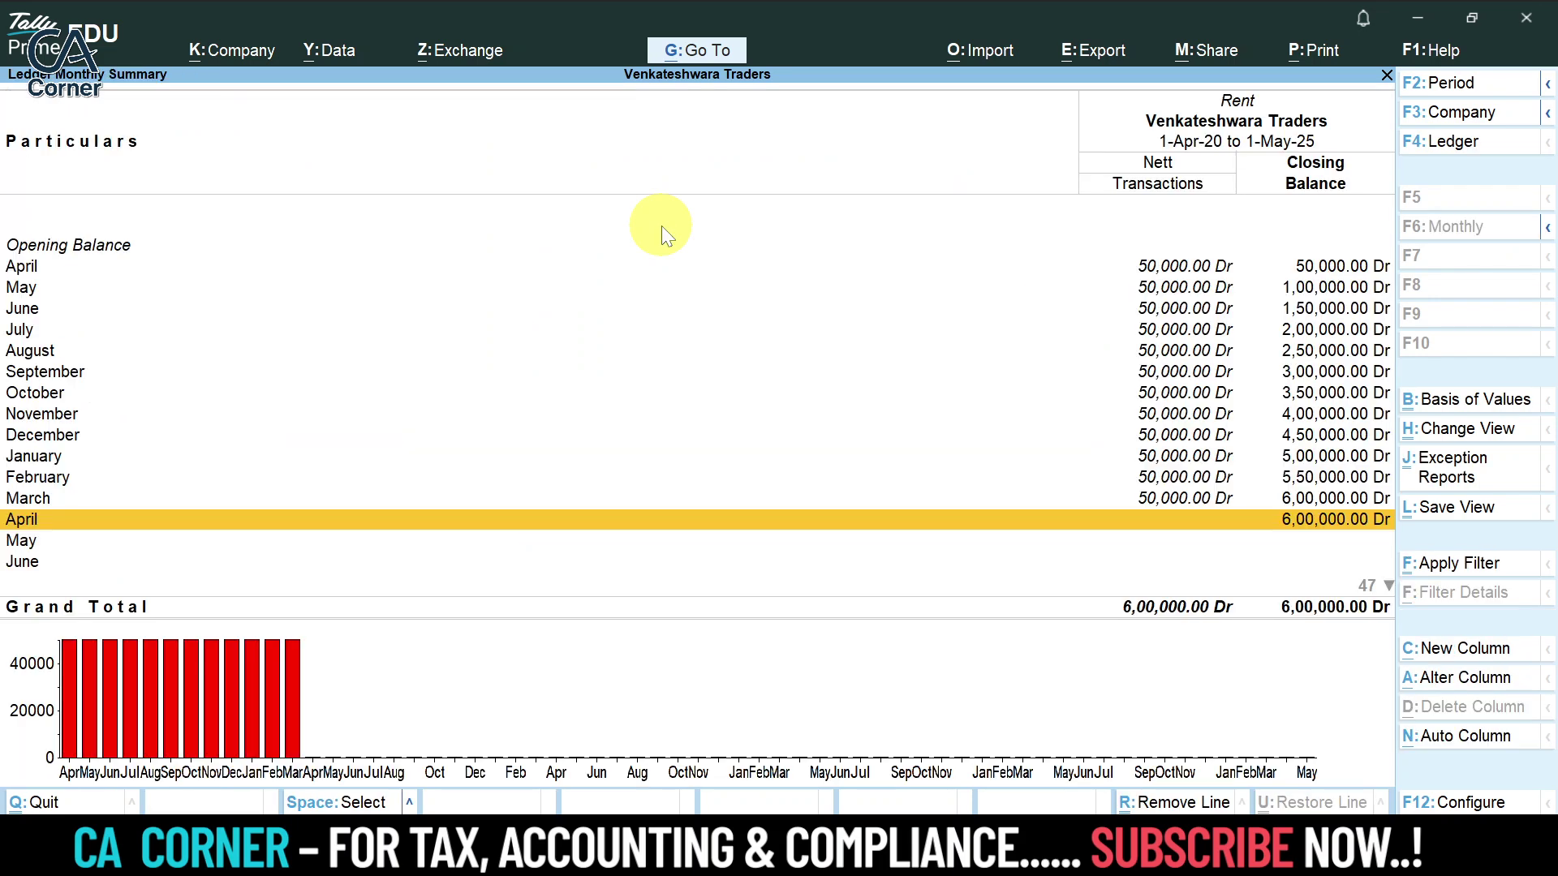
pyautogui.press('Up')
pyautogui.press('Up')
pyautogui.press('Return')
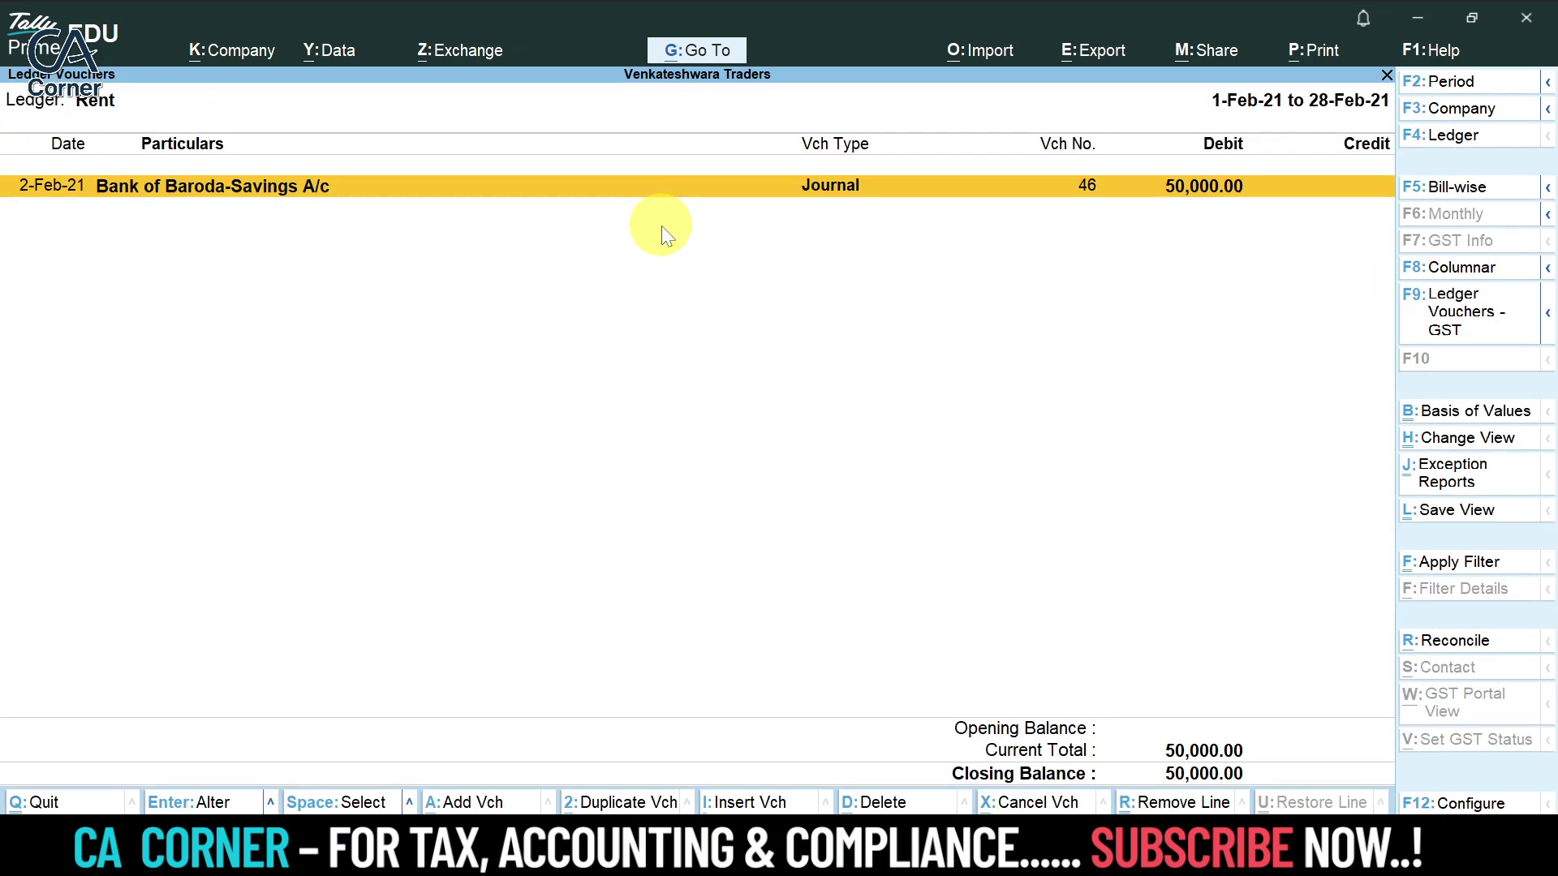
pyautogui.press('Return')
pyautogui.press('Escape')
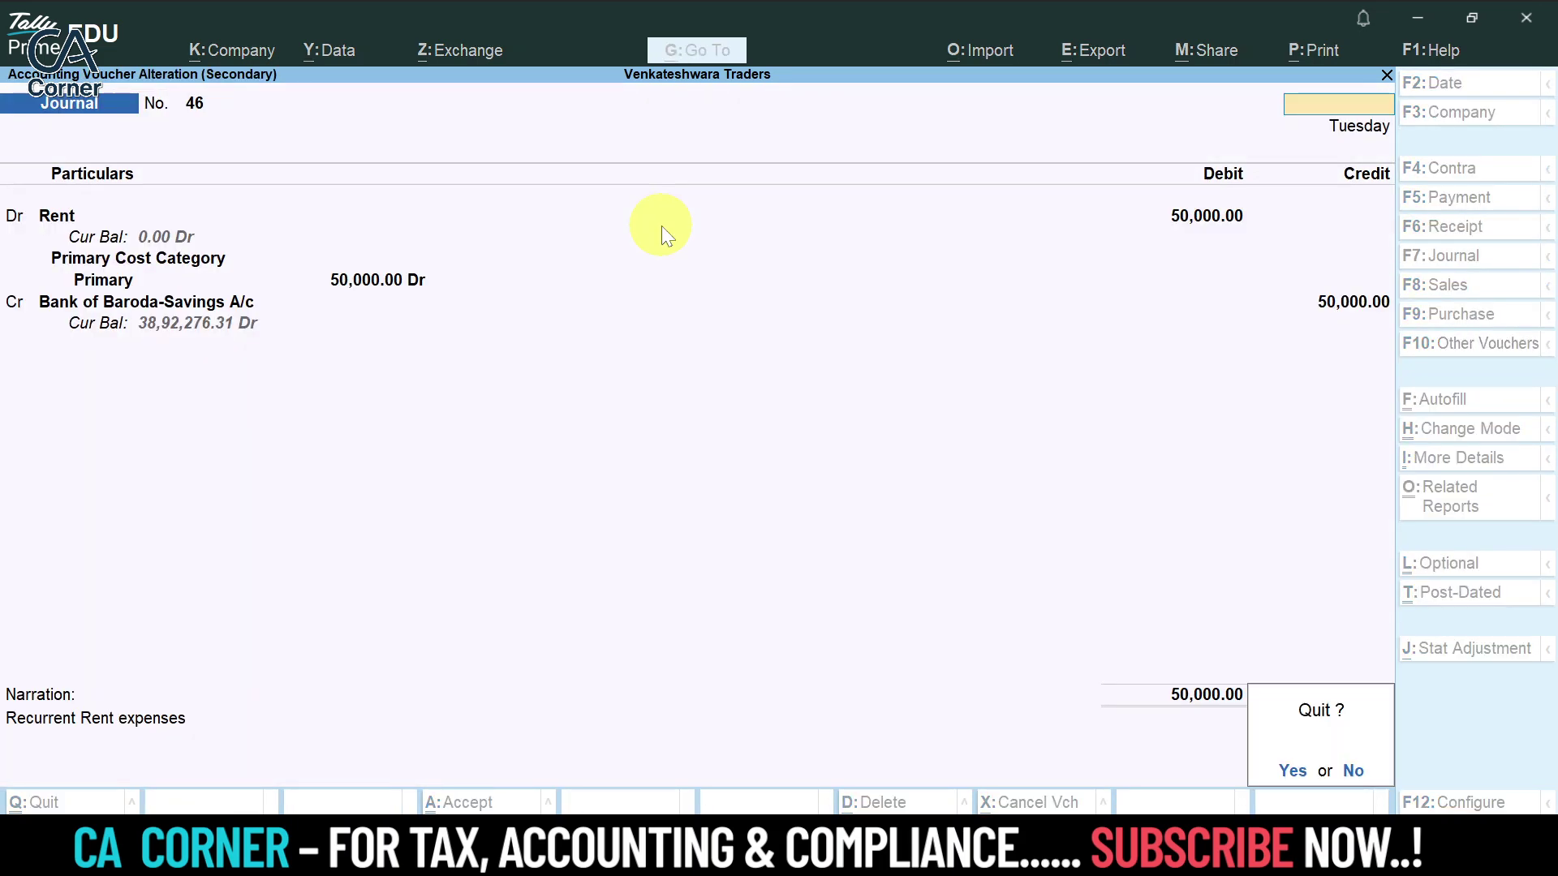
pyautogui.press('Return')
pyautogui.press('Escape')
pyautogui.press('Escape')
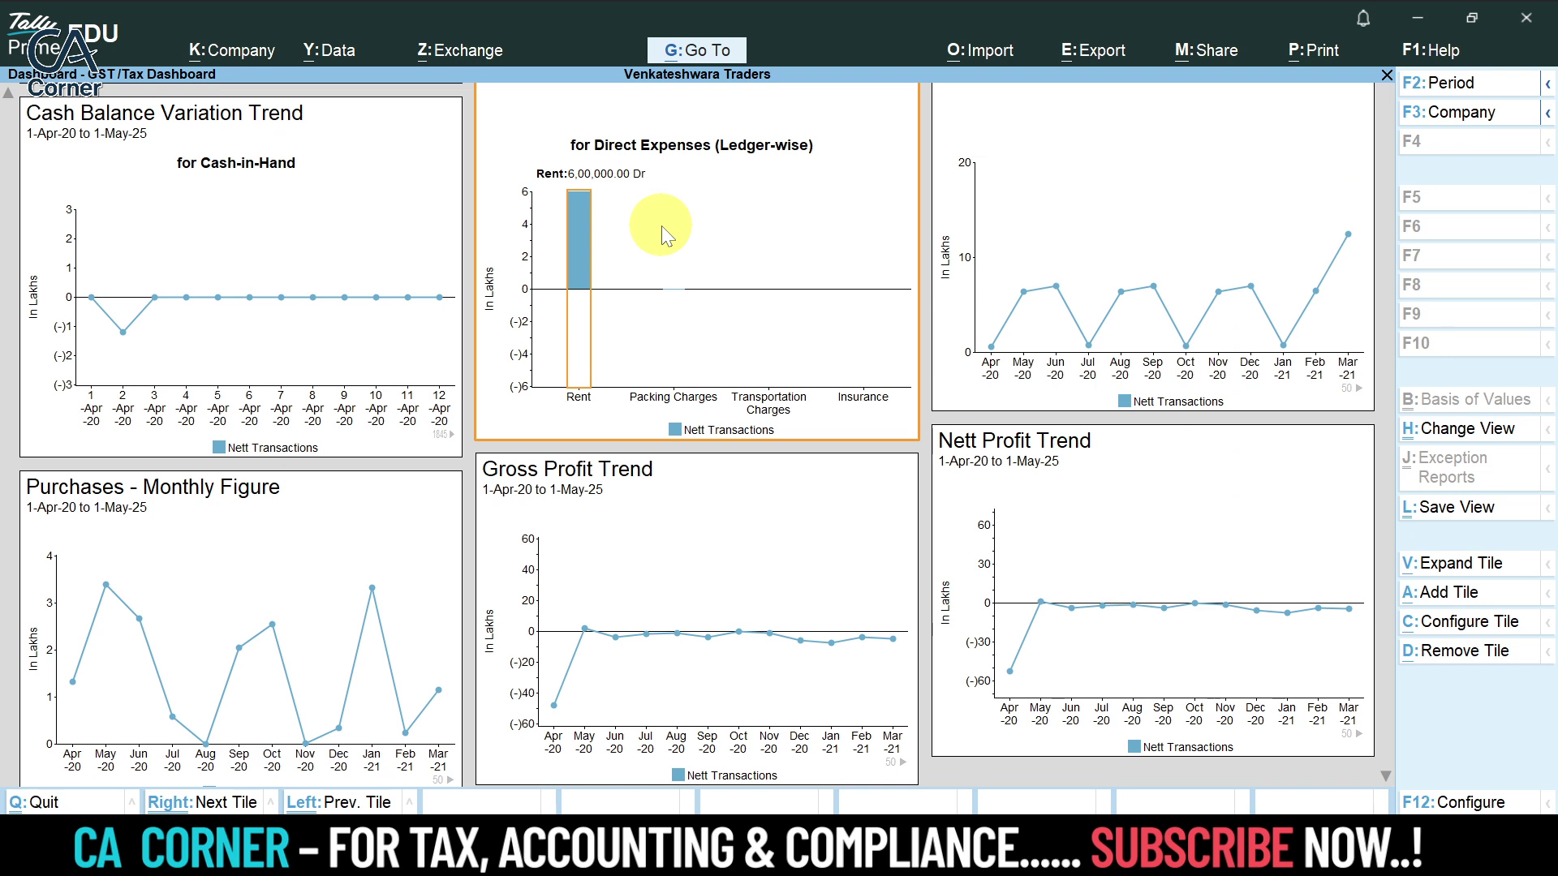
# Step: Step through the monthly values of the Sales - Monthly Figure chart from April 2020 to March 2021
pyautogui.press('Right')
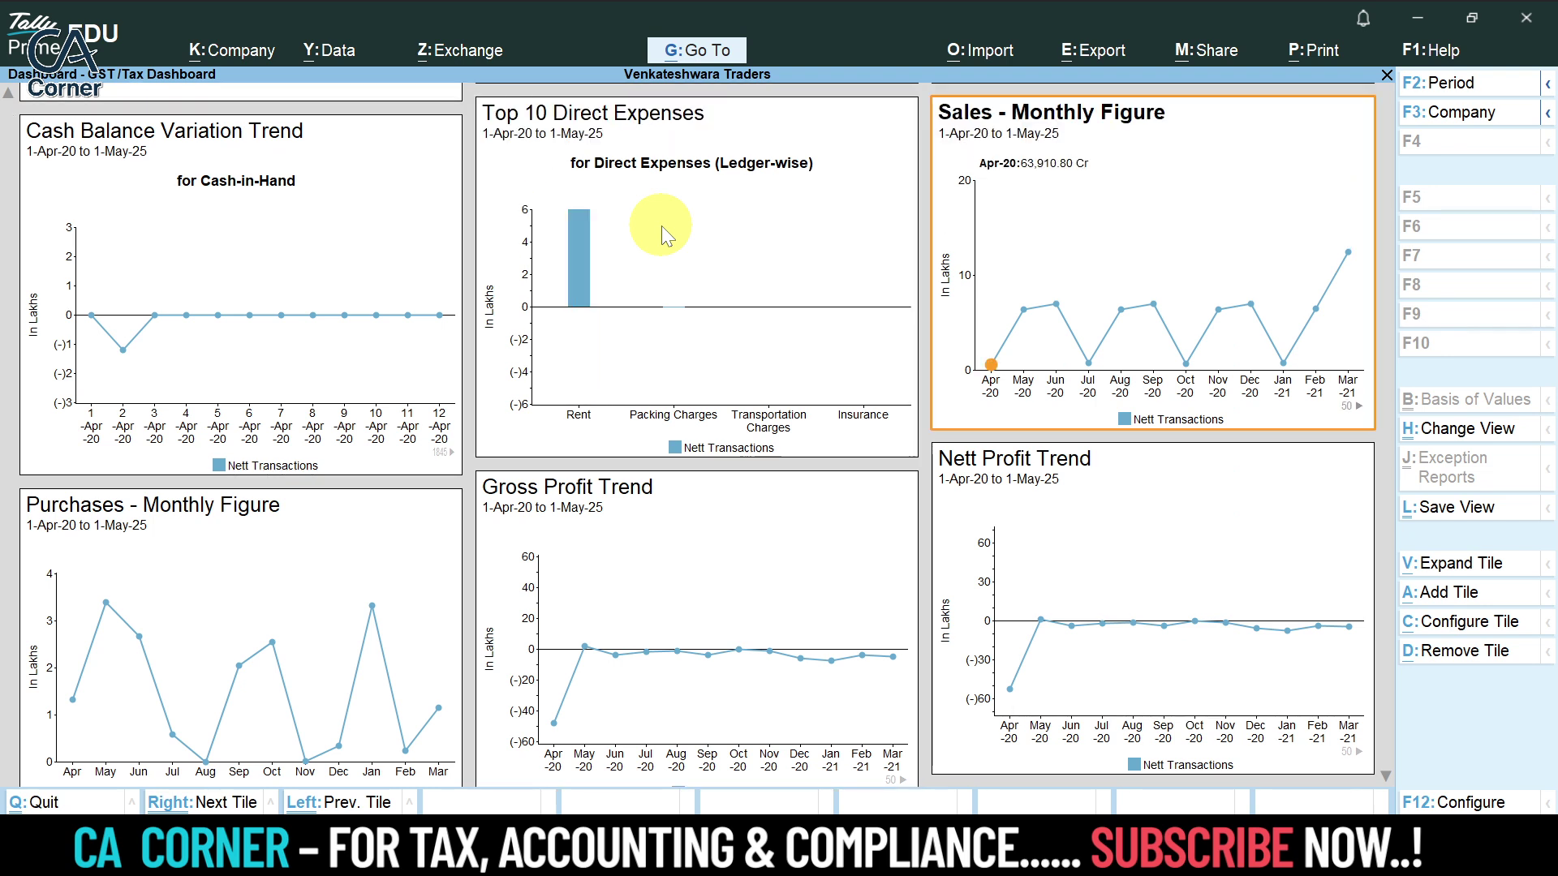
pyautogui.press('Right')
pyautogui.press('Right')
pyautogui.press('Right')
pyautogui.press('Right')
pyautogui.press('Right')
pyautogui.press('Right')
pyautogui.press('Right')
pyautogui.press('Right')
pyautogui.press('Right')
pyautogui.press('Right')
pyautogui.press('Right')
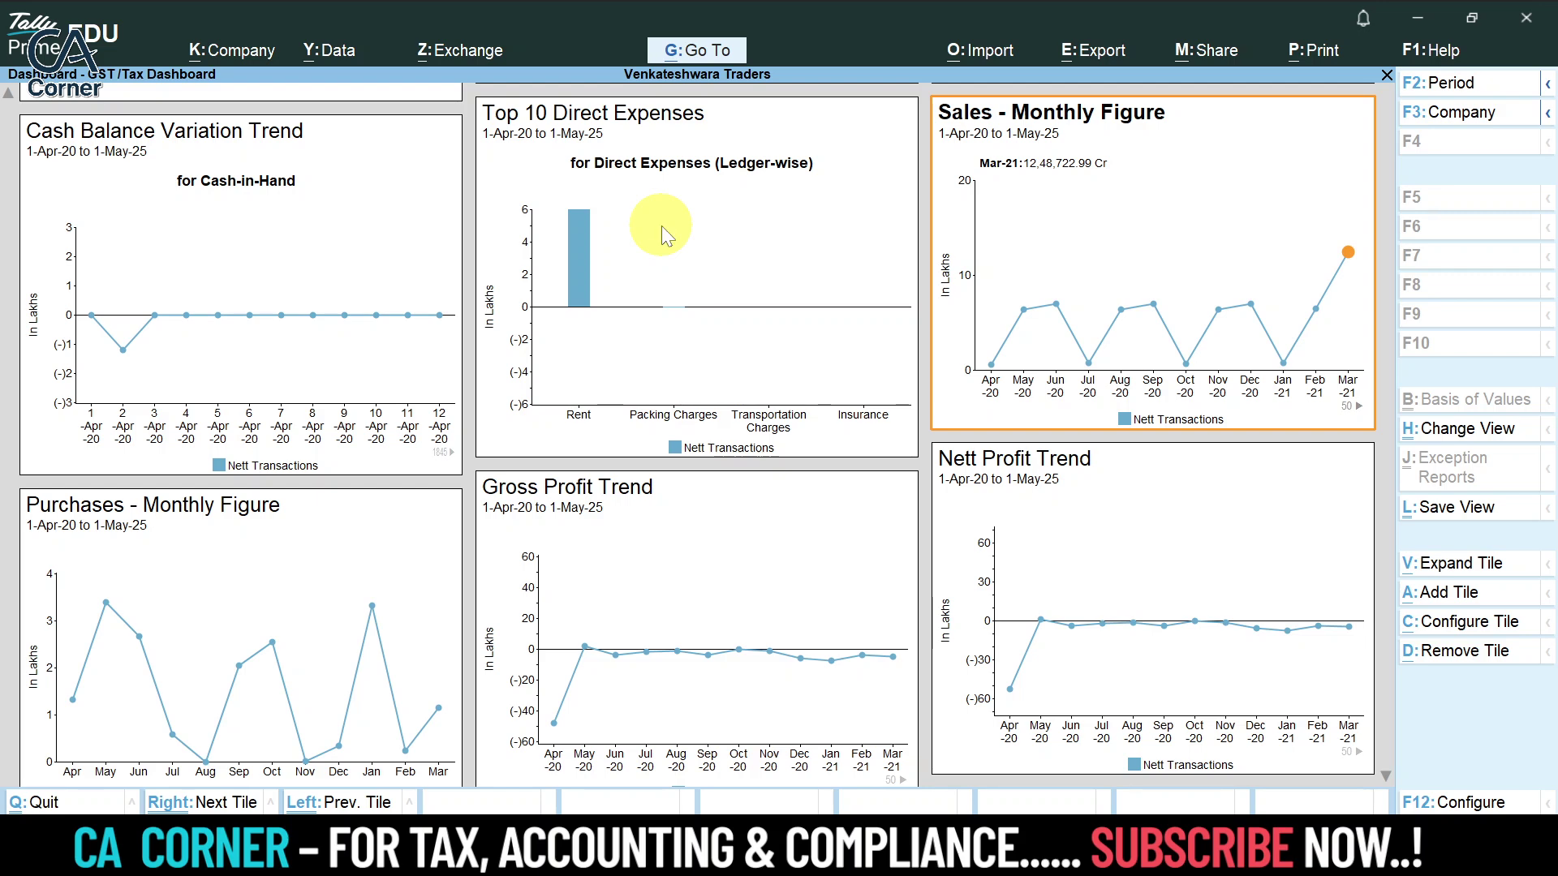
# Step: View the 10-Mar-21 Express Stores voucher in the March 2021 sales register, and return to the dashboard without altering it
pyautogui.press('Return')
pyautogui.press('Down')
pyautogui.press('Down')
pyautogui.press('Down')
pyautogui.press('Down')
pyautogui.press('Down')
pyautogui.press('Down')
pyautogui.press('Down')
pyautogui.press('Down')
pyautogui.press('Down')
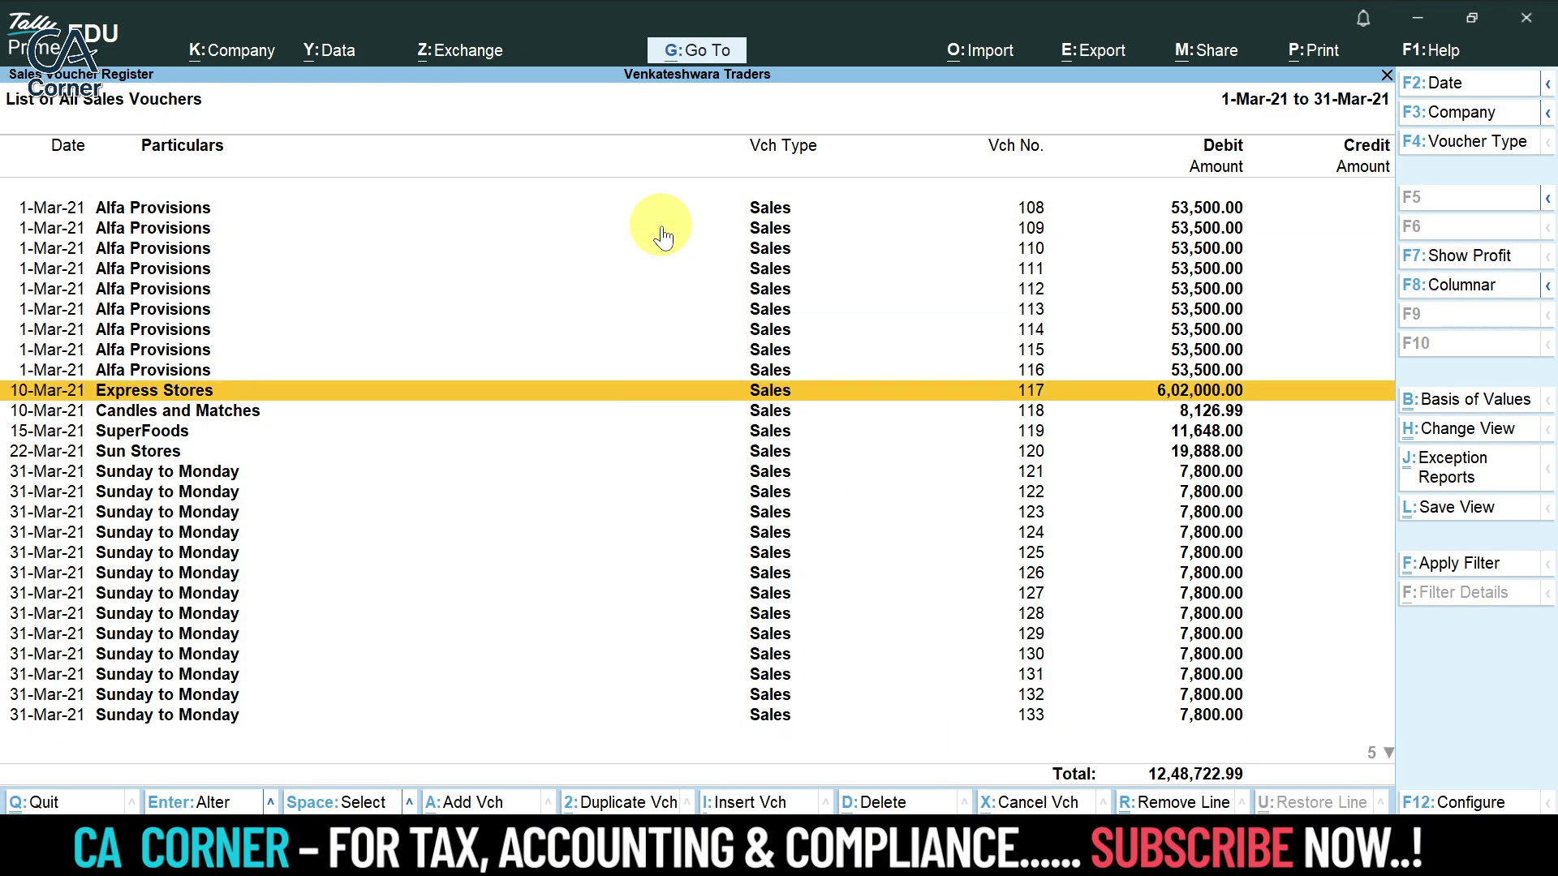
pyautogui.press('Return')
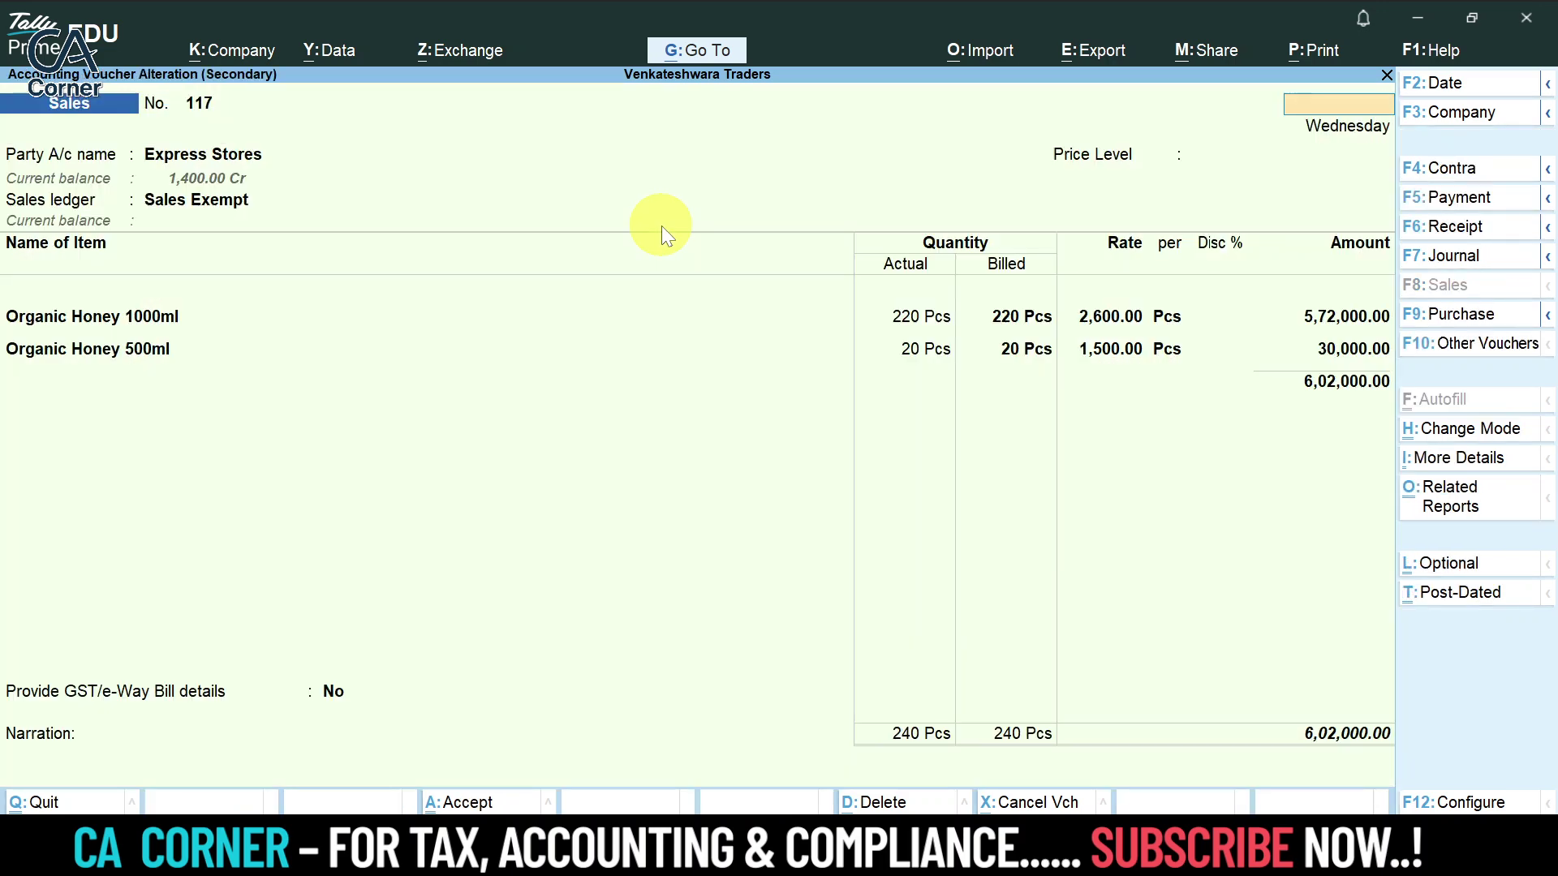
pyautogui.press('Escape')
pyautogui.press('Return')
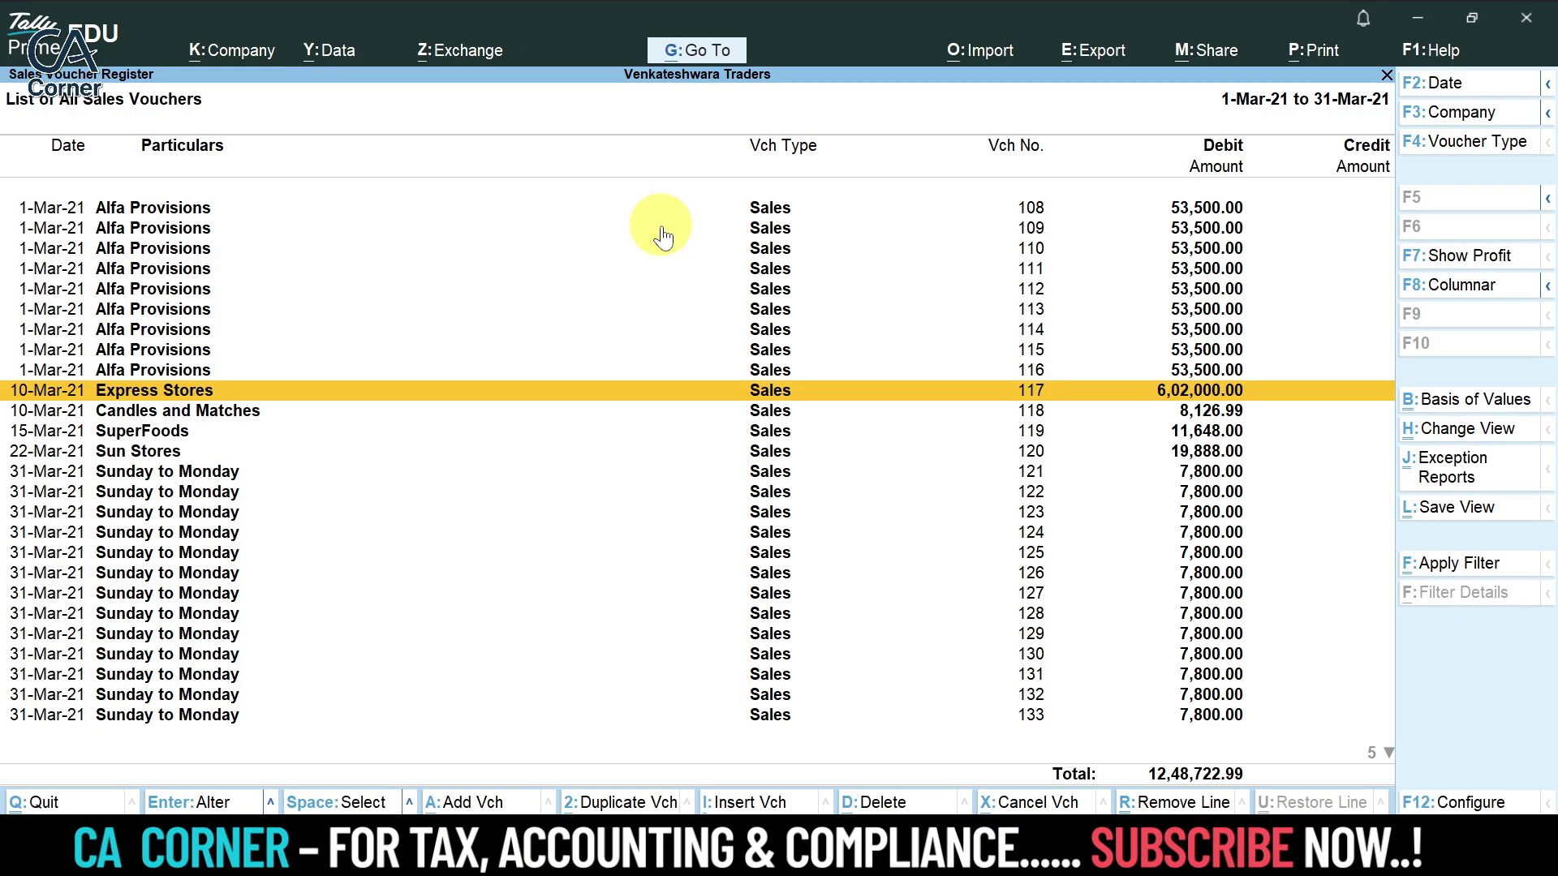
pyautogui.press('Escape')
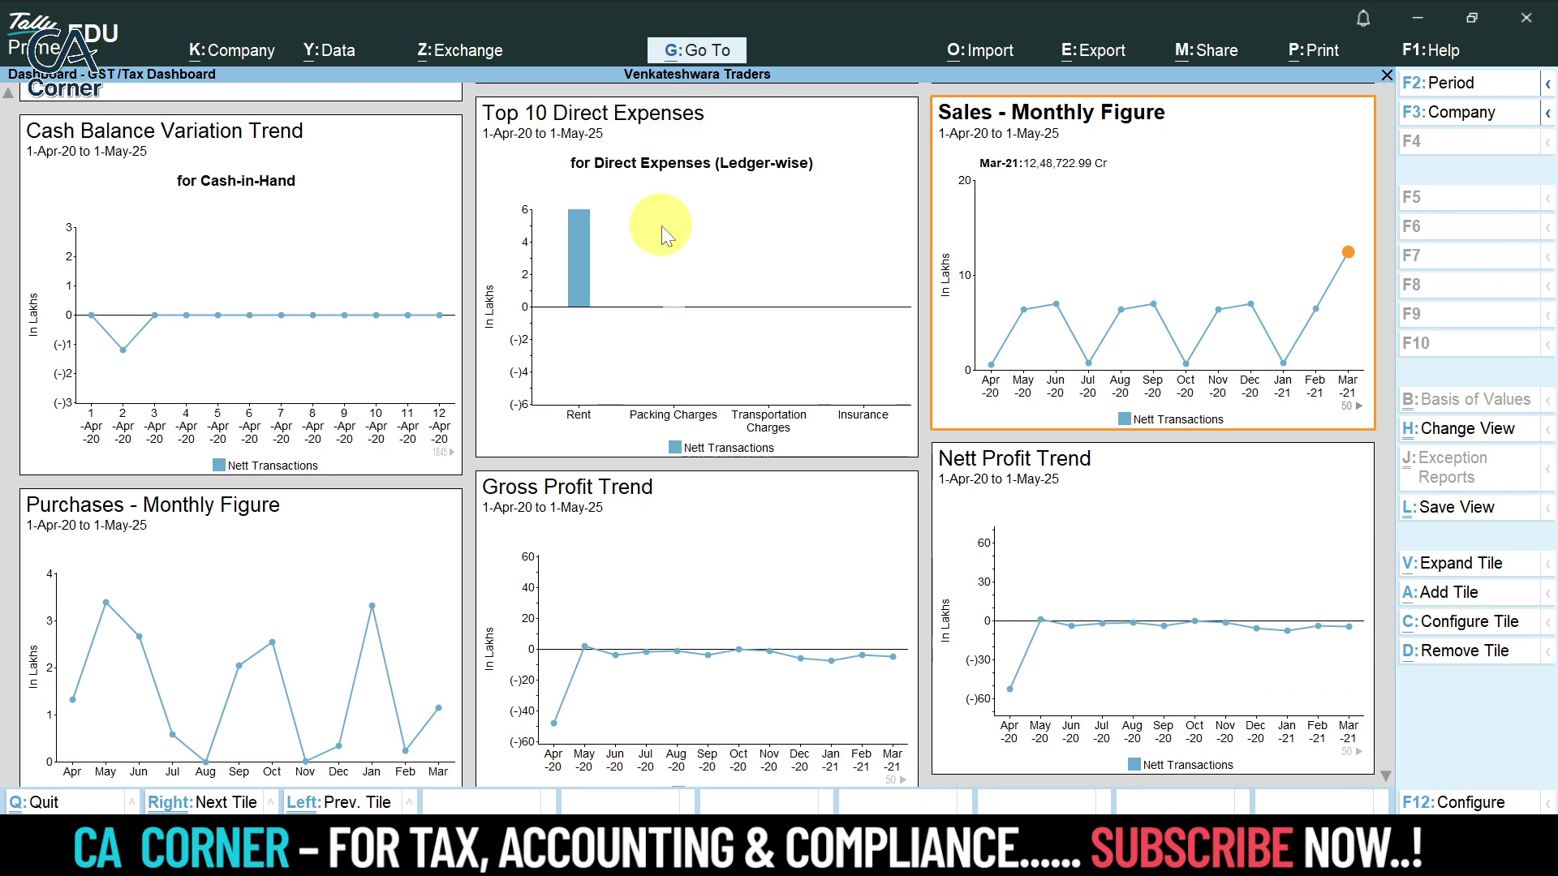
# Step: Leave the dashboard for the Gateway of Tally and reopen the saved view GST /Tax Dashboard from the list of reports
pyautogui.press('Escape')
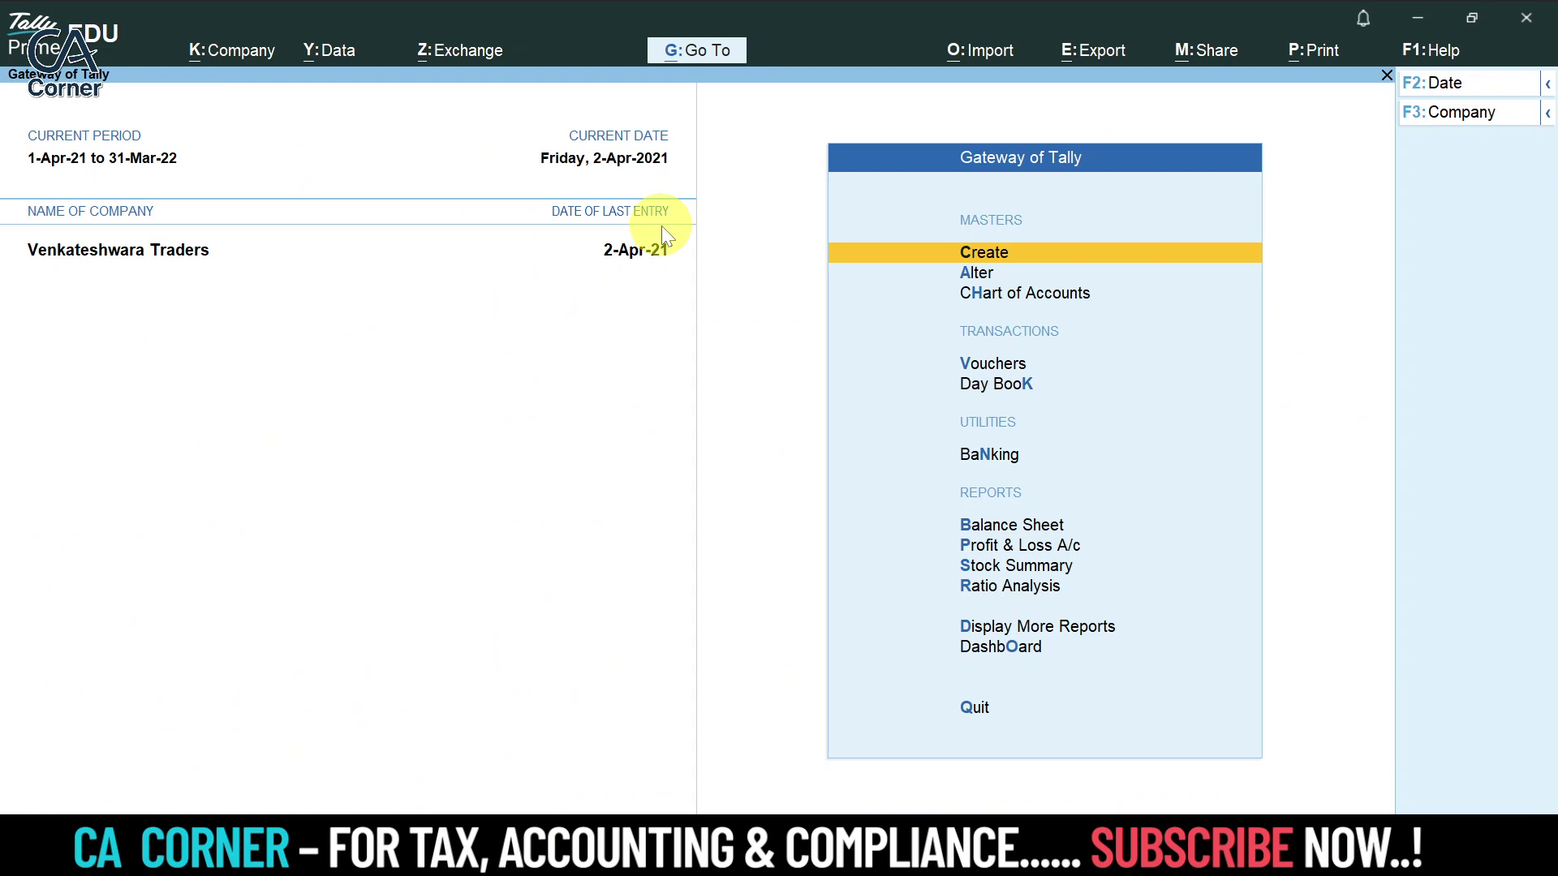
pyautogui.click(691, 62)
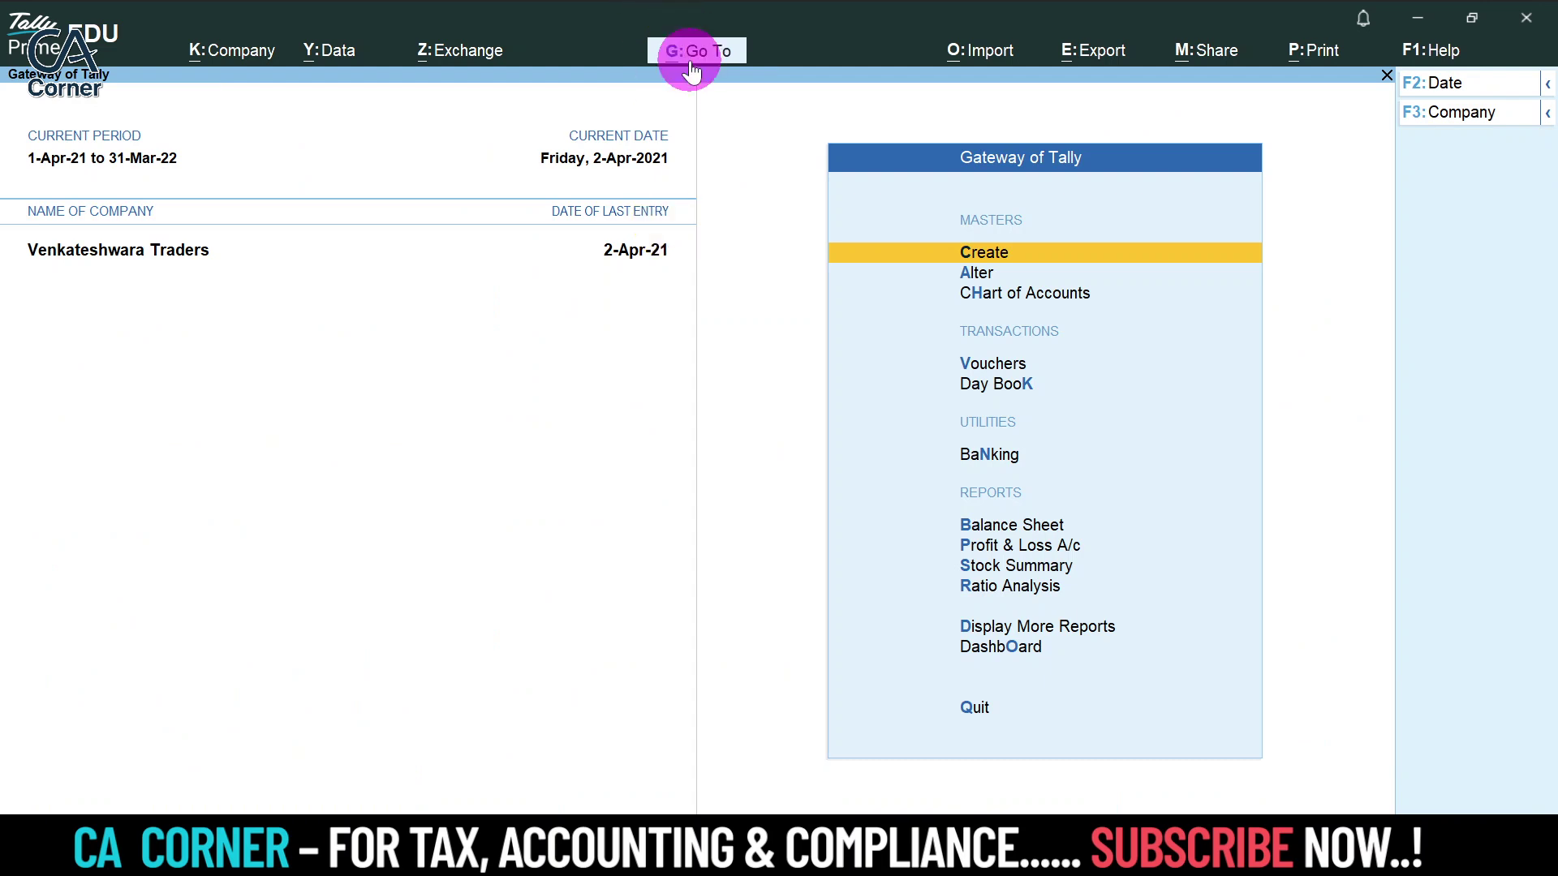
pyautogui.press('Down')
pyautogui.press('Down')
pyautogui.press('Down')
pyautogui.press('Down')
pyautogui.press('Down')
pyautogui.press('Down')
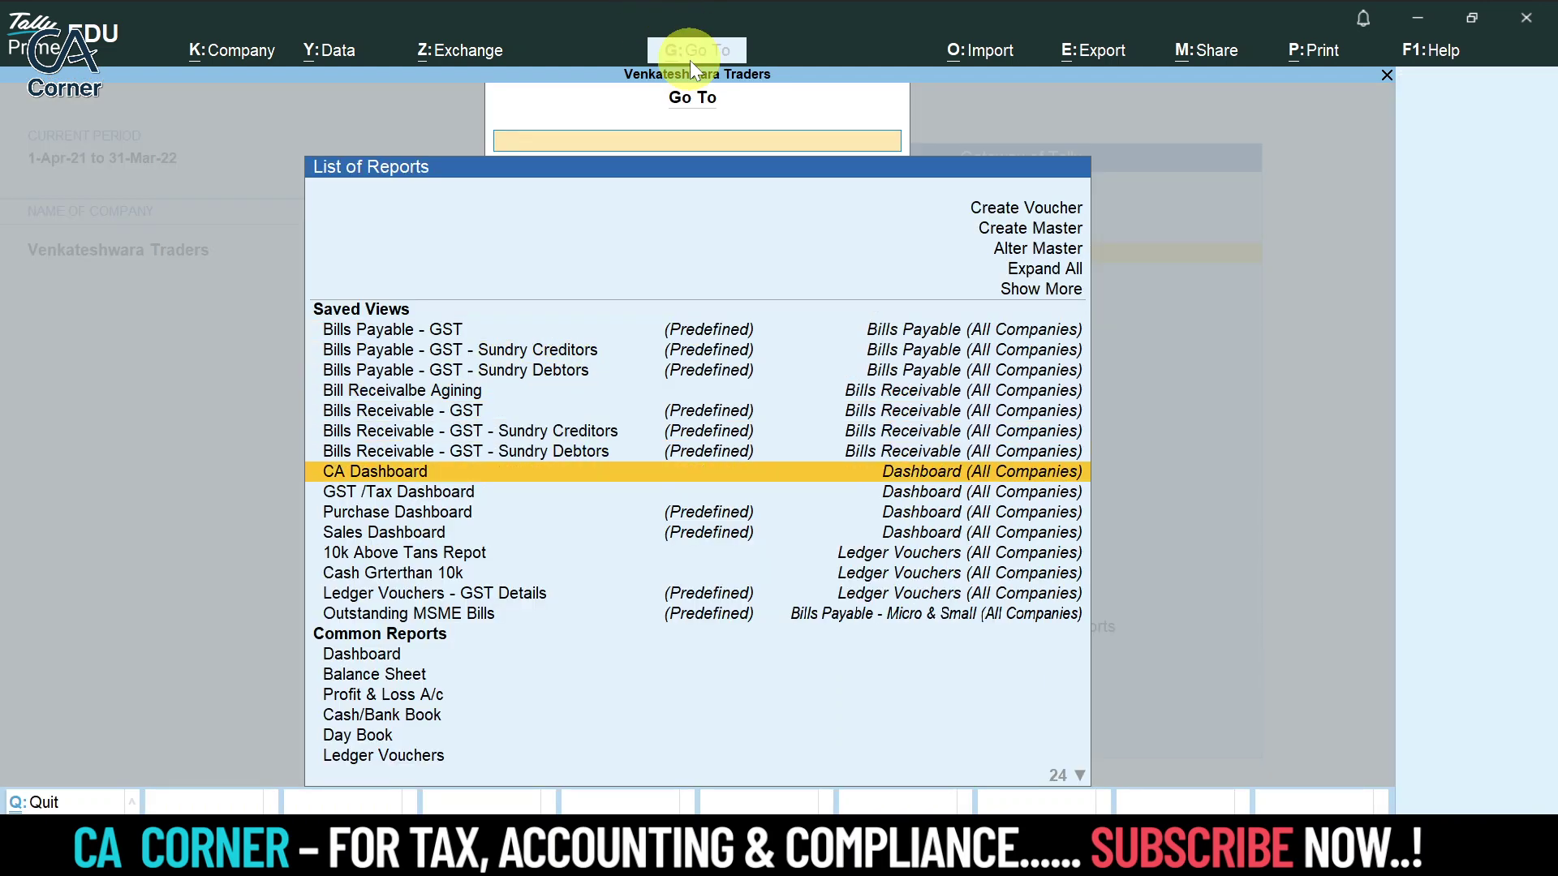
pyautogui.press('Down')
pyautogui.press('Down')
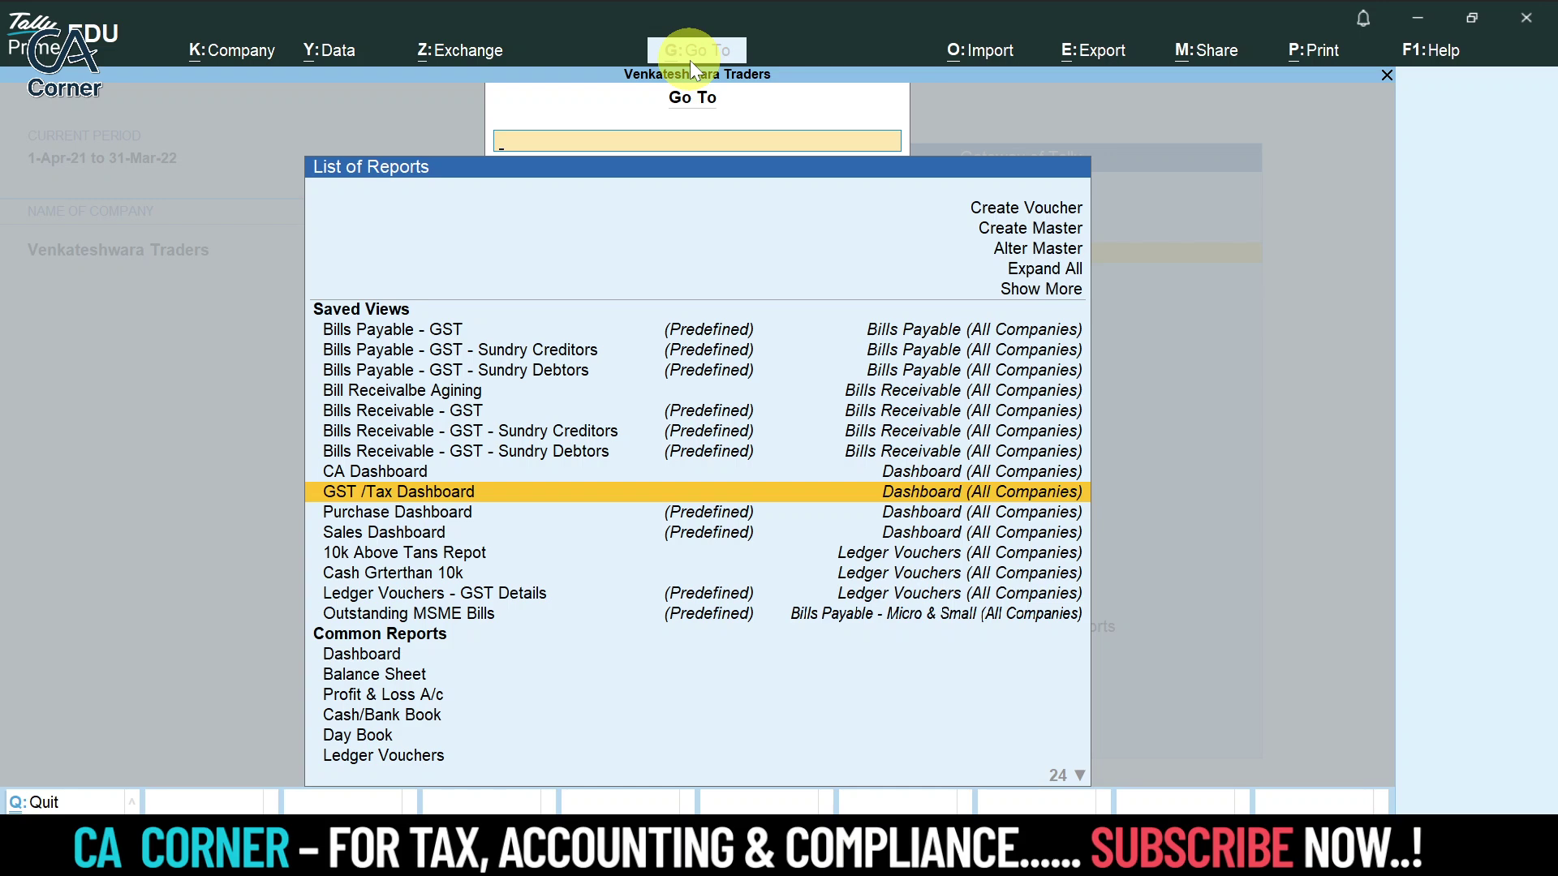
pyautogui.press('Return')
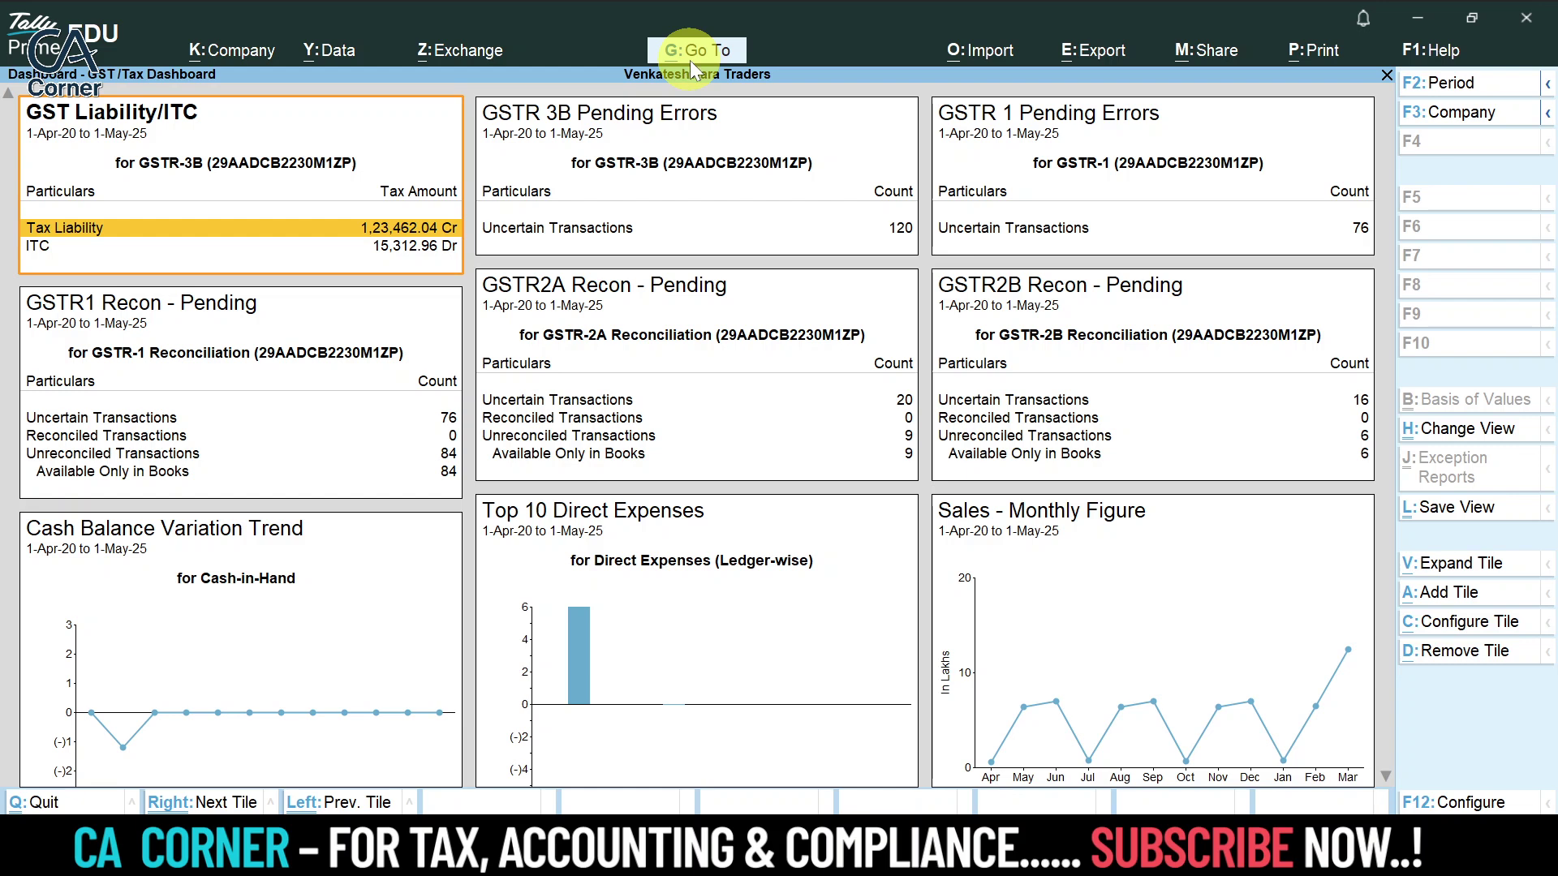
# Step: Move through the dashboard tiles from GST Liability/ITC to Sales - Monthly Figure to review their contents
pyautogui.press('Right')
pyautogui.press('Right')
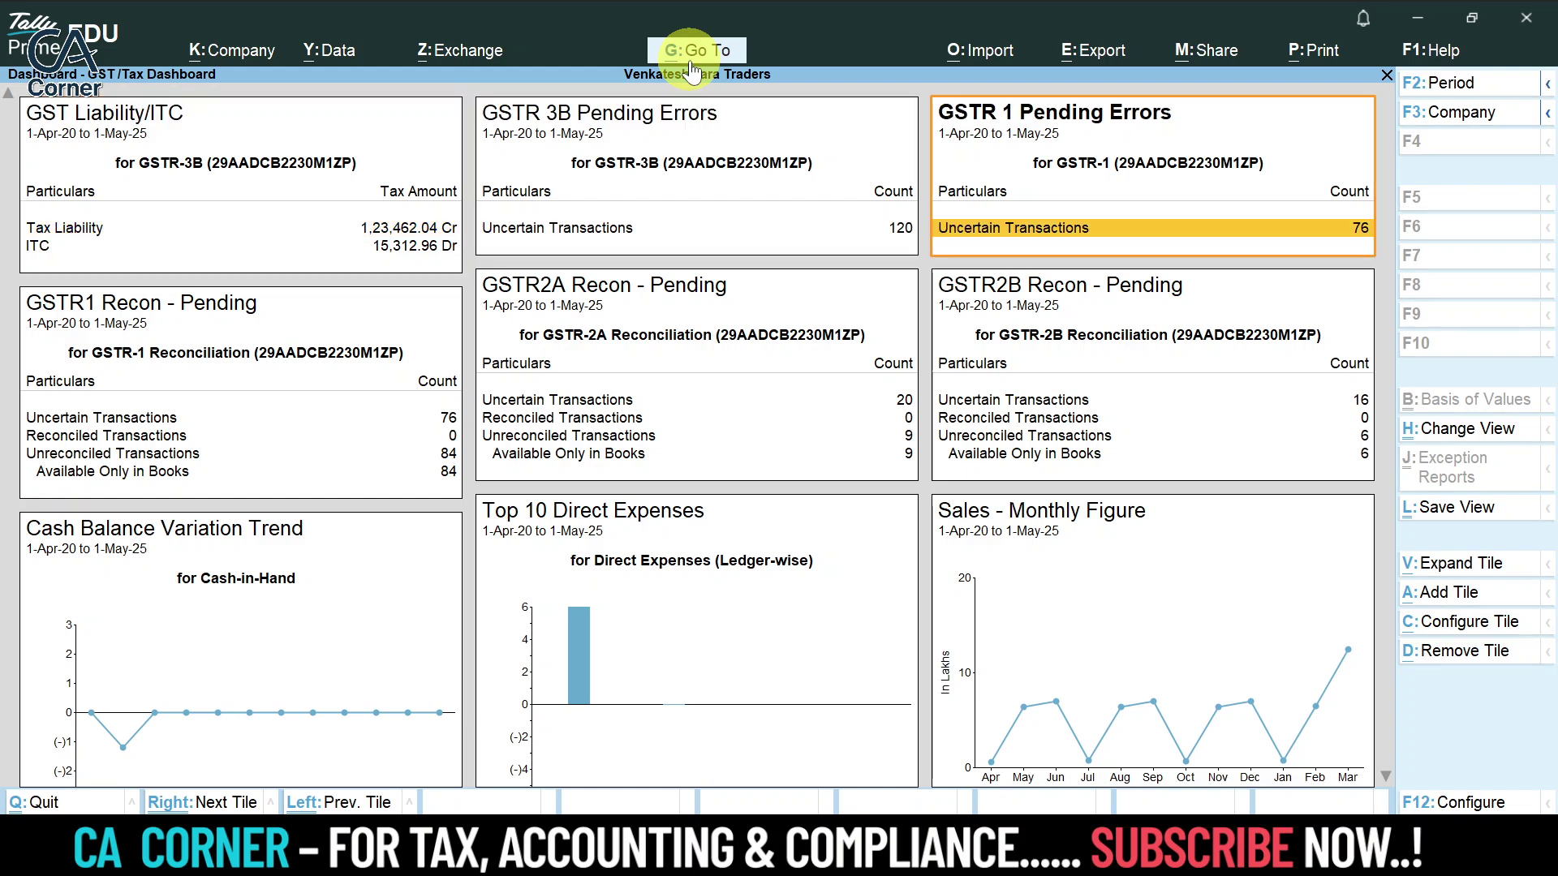
pyautogui.press('Right')
pyautogui.press('Right')
pyautogui.press('Right')
pyautogui.press('Right')
pyautogui.press('Right')
pyautogui.press('Right')
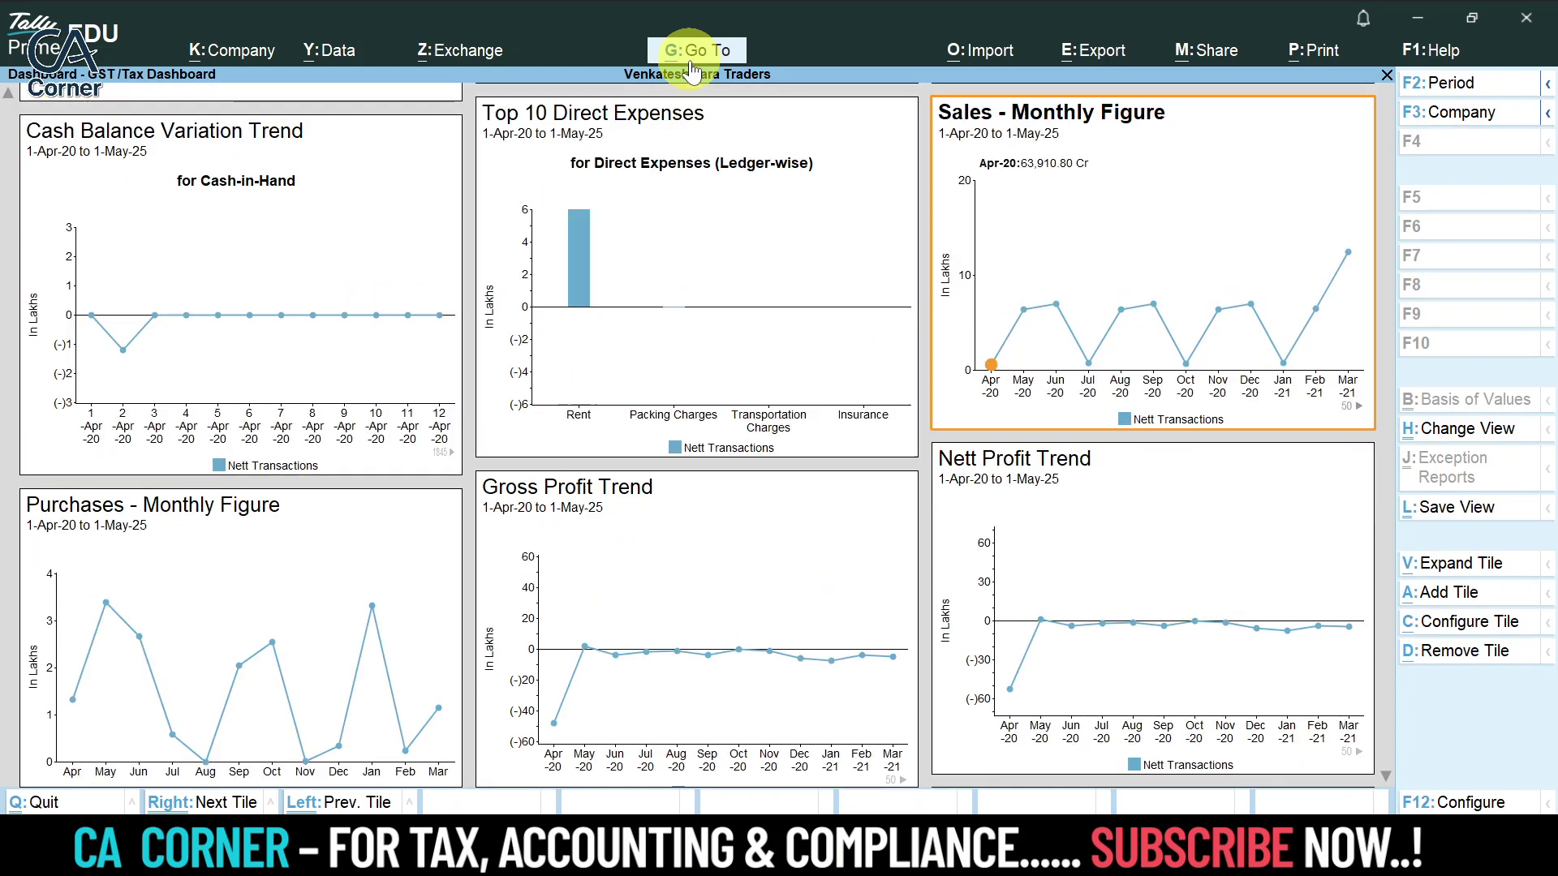
# Step: Step through the first monthly values of the Purchases - Monthly Figure chart, starting from April 2020
pyautogui.press('Right')
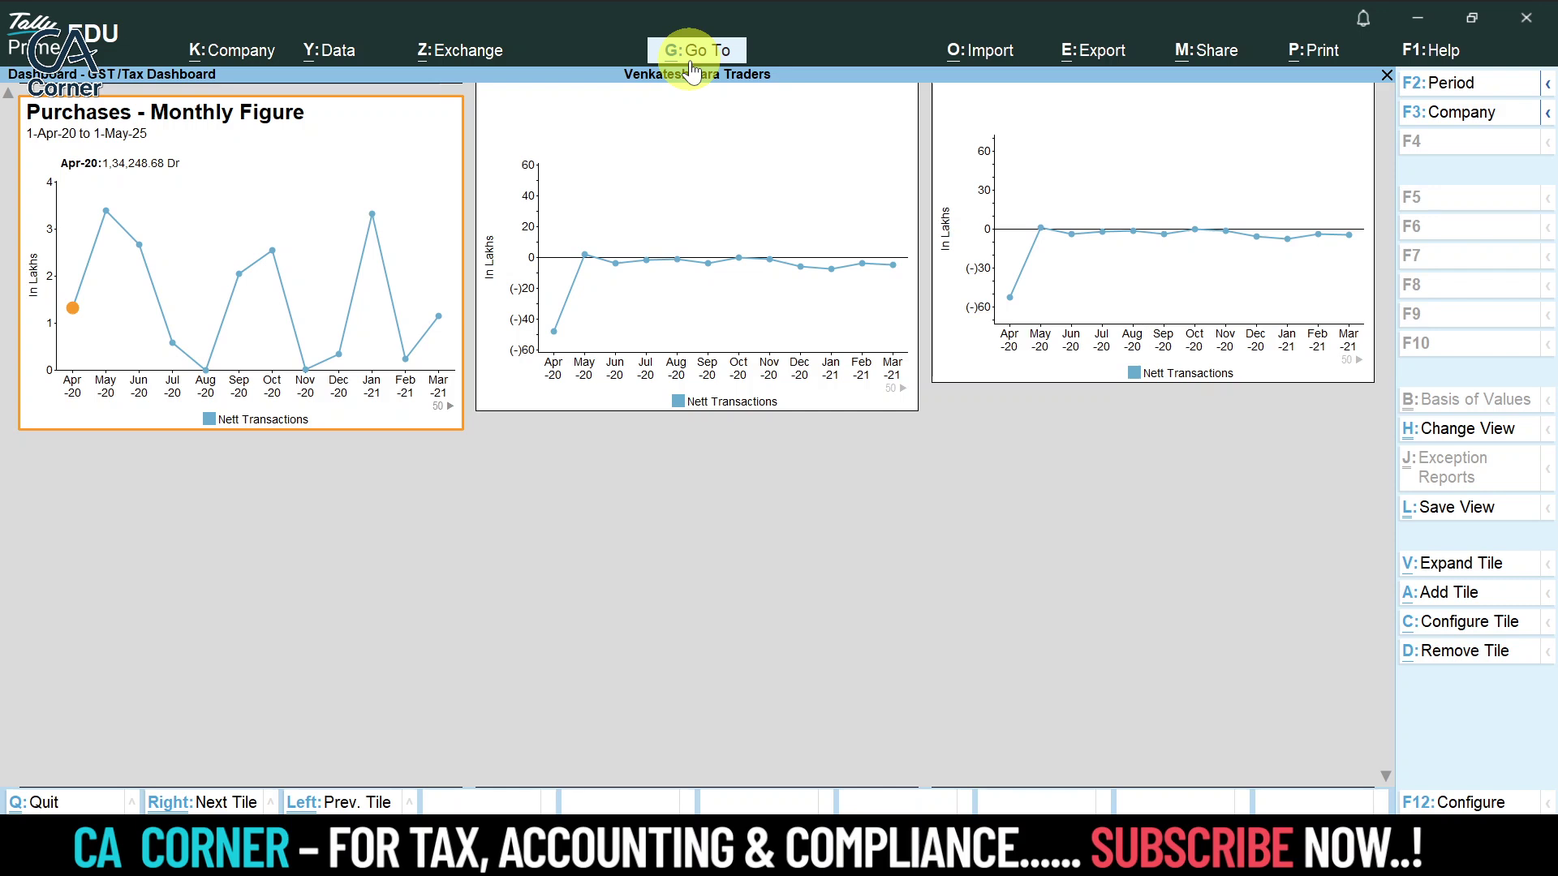
pyautogui.press('Down')
pyautogui.press('Down')
pyautogui.press('Down')
pyautogui.press('Down')
pyautogui.press('Down')
# Step: Step through the monthly values of the Gross Profit Trend chart from April 2020 to December 2020
pyautogui.press('Right')
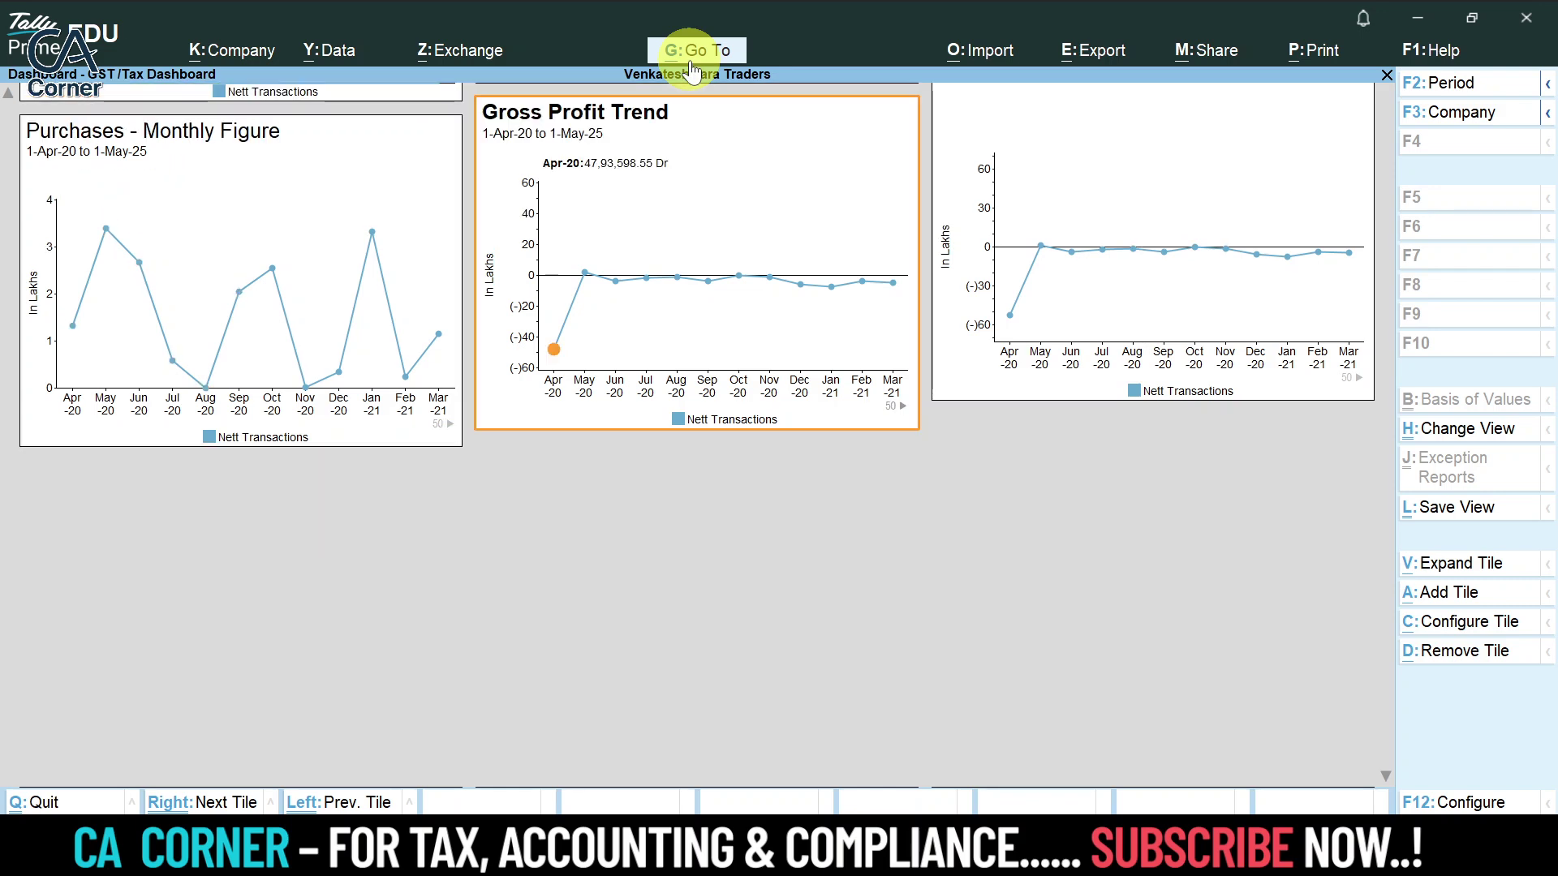
pyautogui.press('Down')
pyautogui.press('Down')
pyautogui.press('Down')
pyautogui.press('Down')
pyautogui.press('Down')
pyautogui.press('Down')
pyautogui.press('Down')
pyautogui.press('Down')
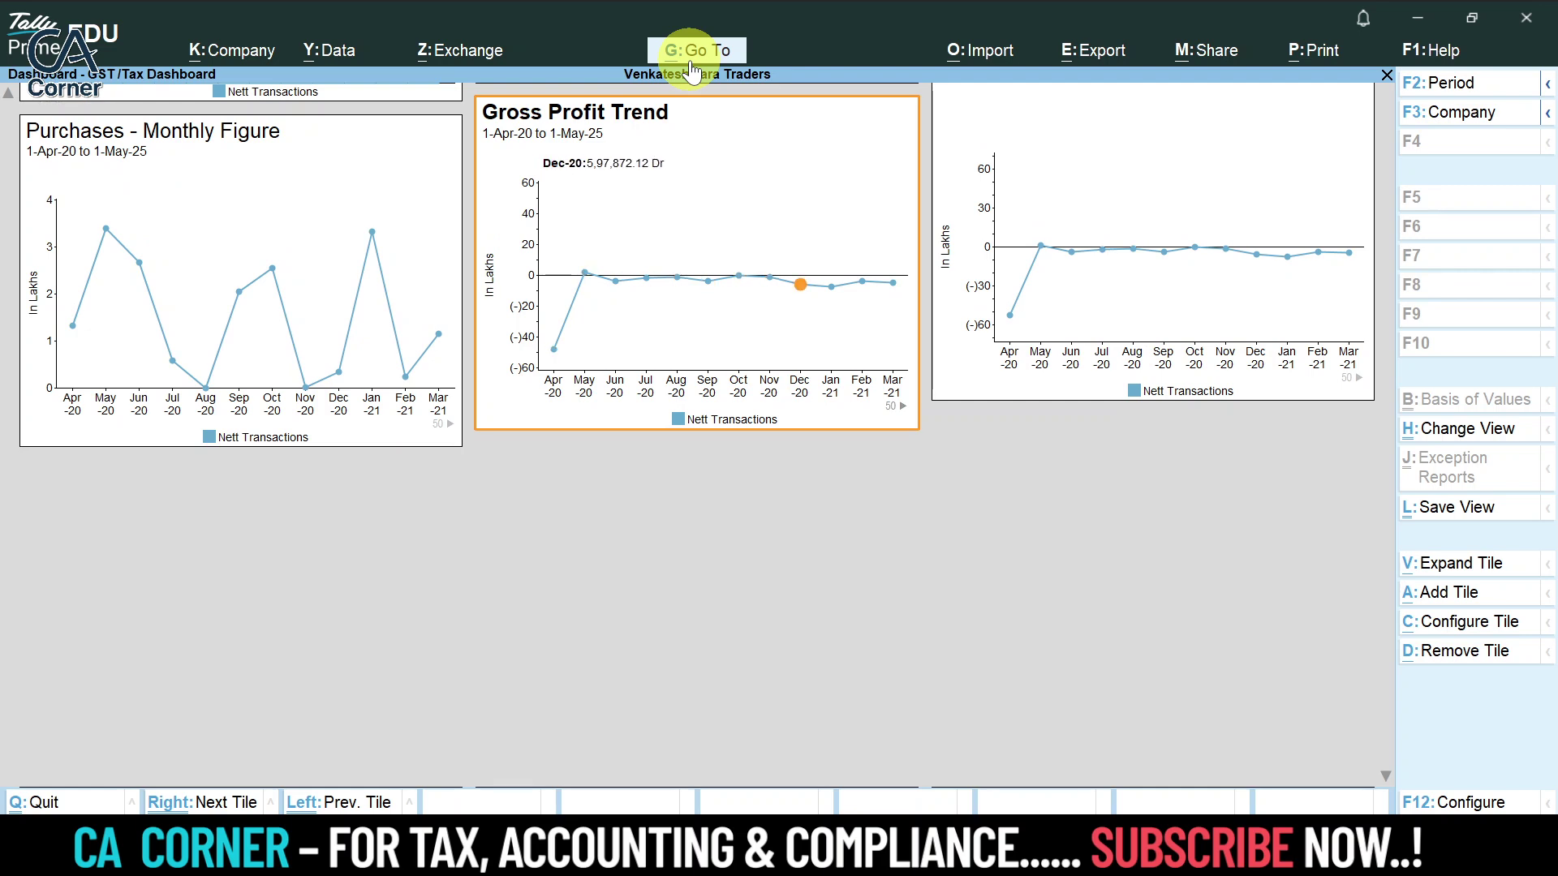
# Step: View the Nett Profit Trend tile, and go back through the tiles to GST Liability/ITC
pyautogui.press('Right')
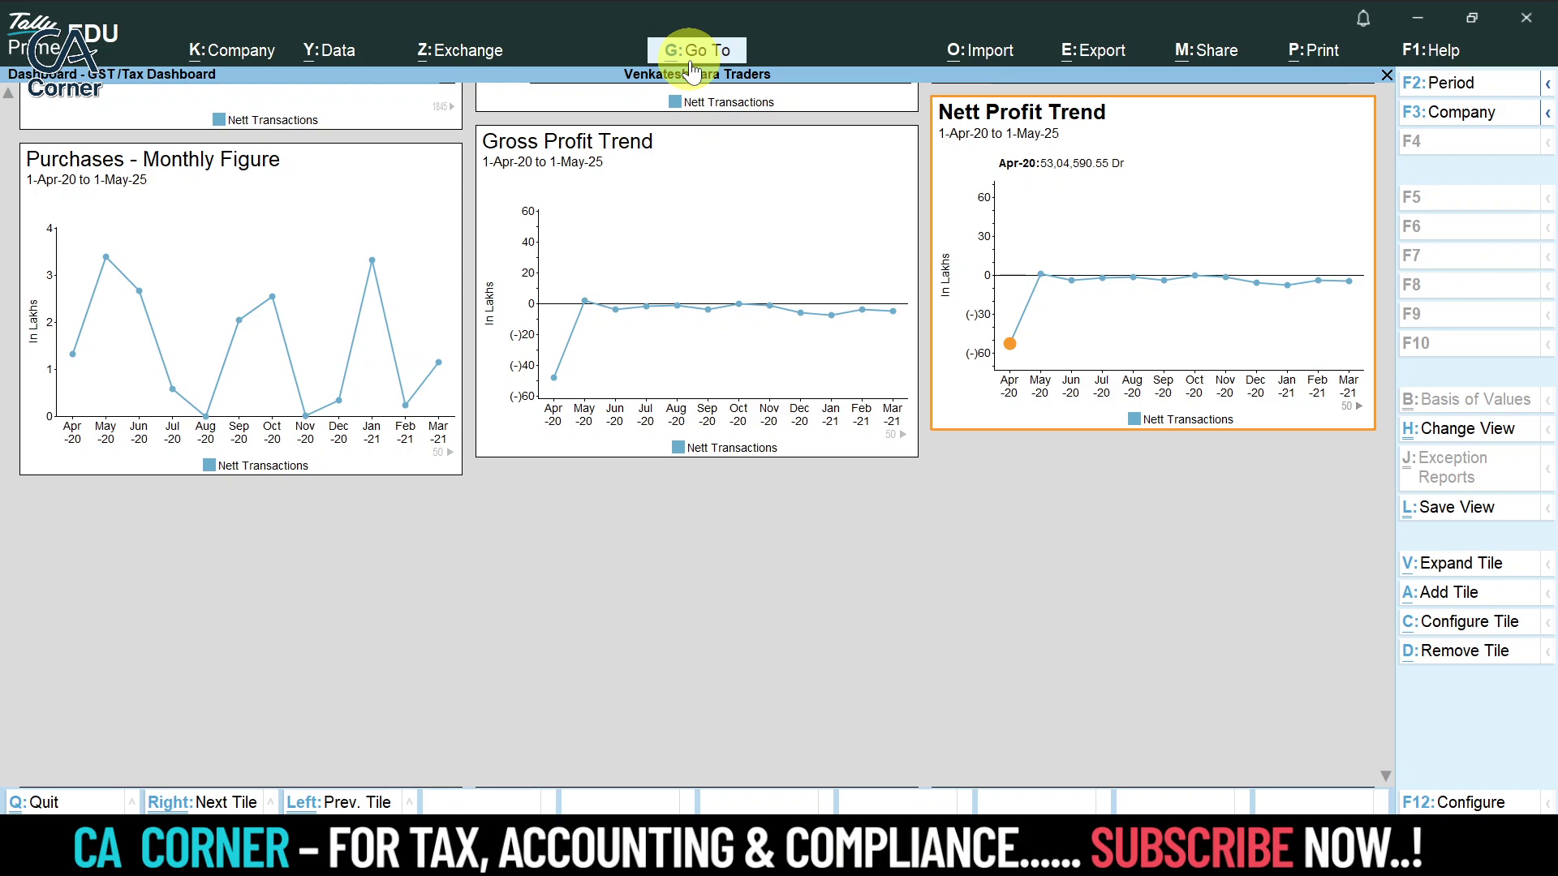
pyautogui.press('Left')
pyautogui.press('Left')
pyautogui.press('Left')
pyautogui.press('Left')
pyautogui.press('Left')
pyautogui.press('Left')
pyautogui.press('Left')
pyautogui.press('Left')
pyautogui.press('Left')
pyautogui.press('Left')
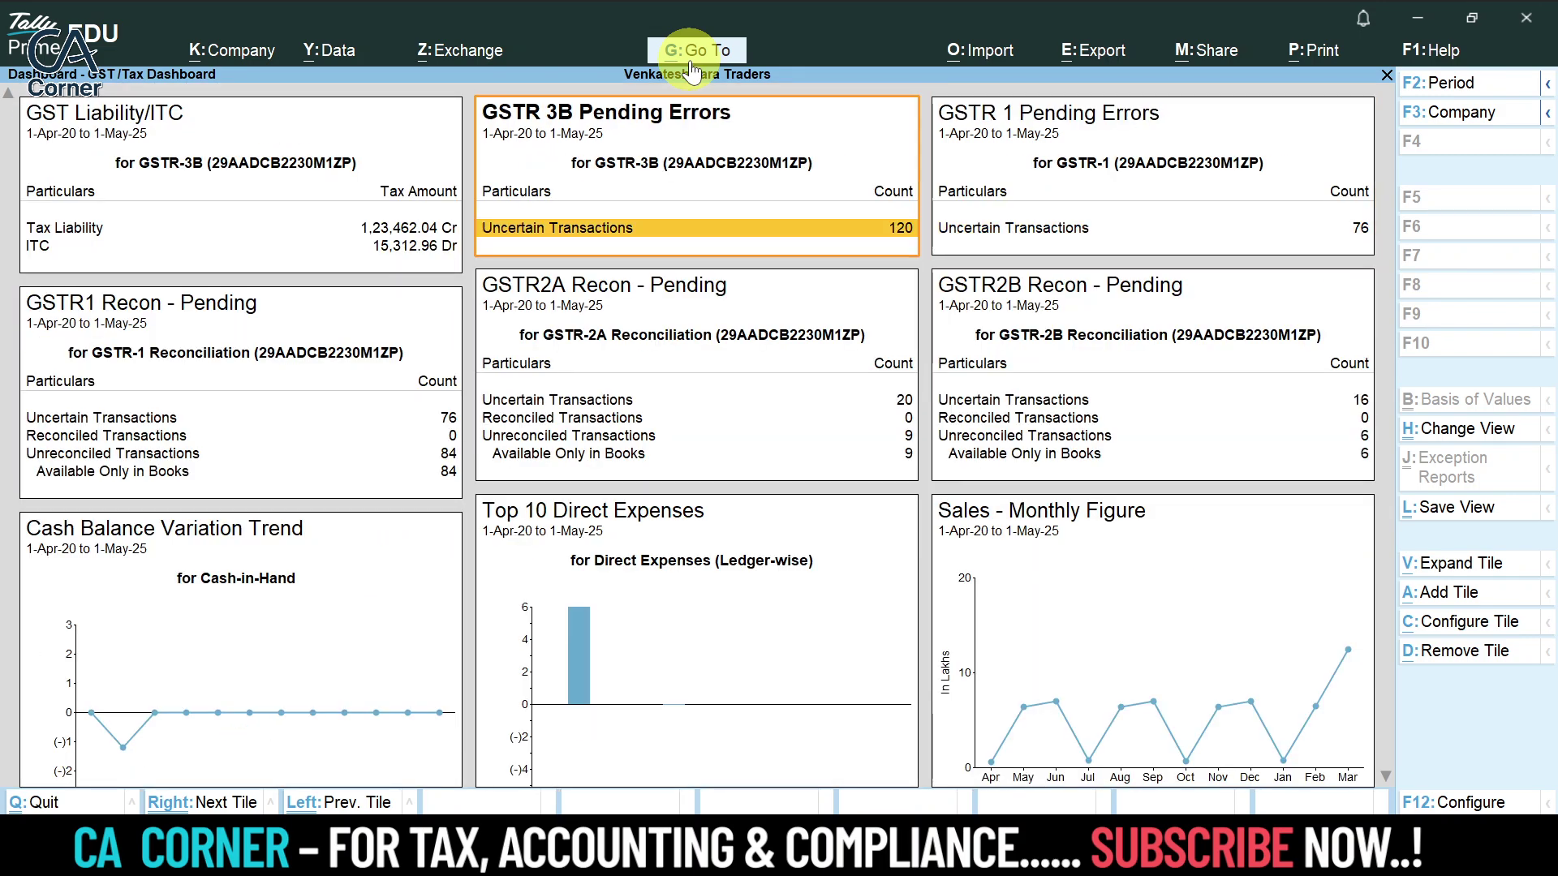
pyautogui.press('Left')
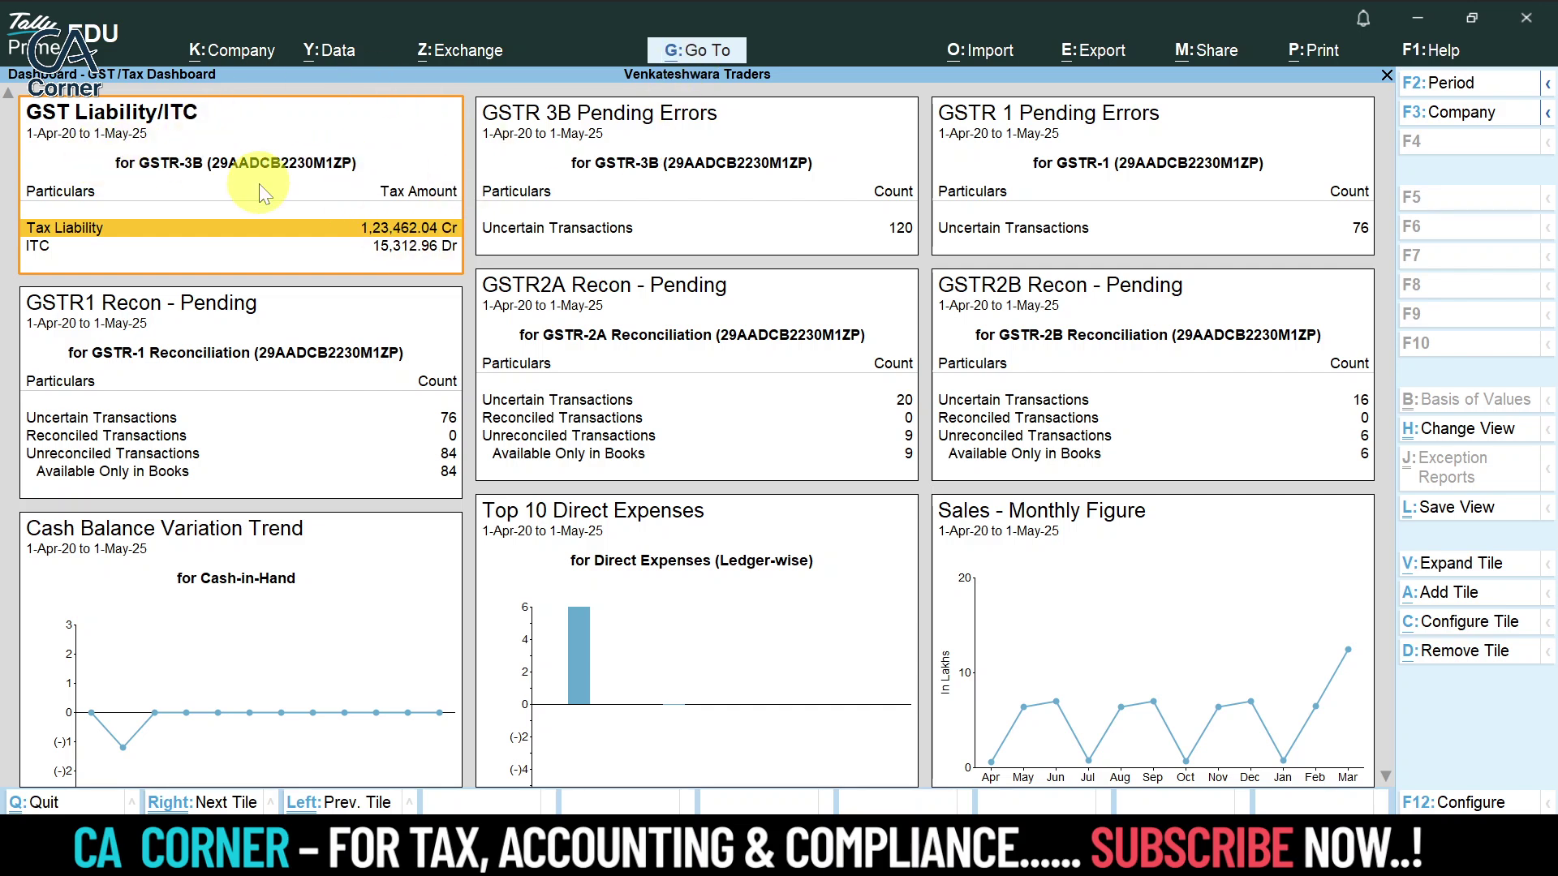
pyautogui.click(1477, 84)
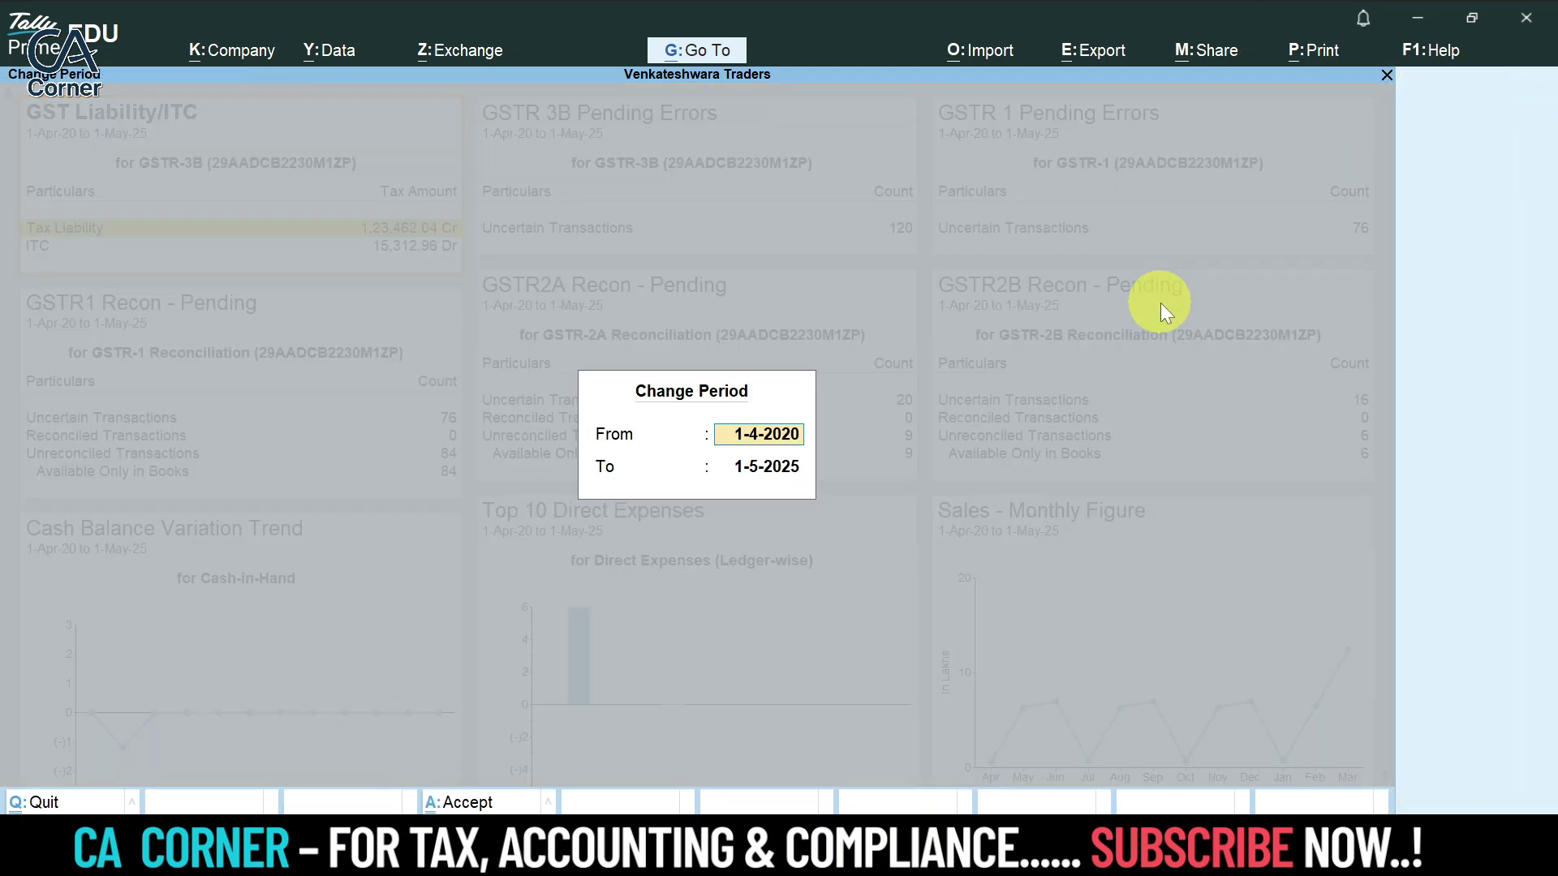
pyautogui.press('BackSpace')
pyautogui.press('Escape')
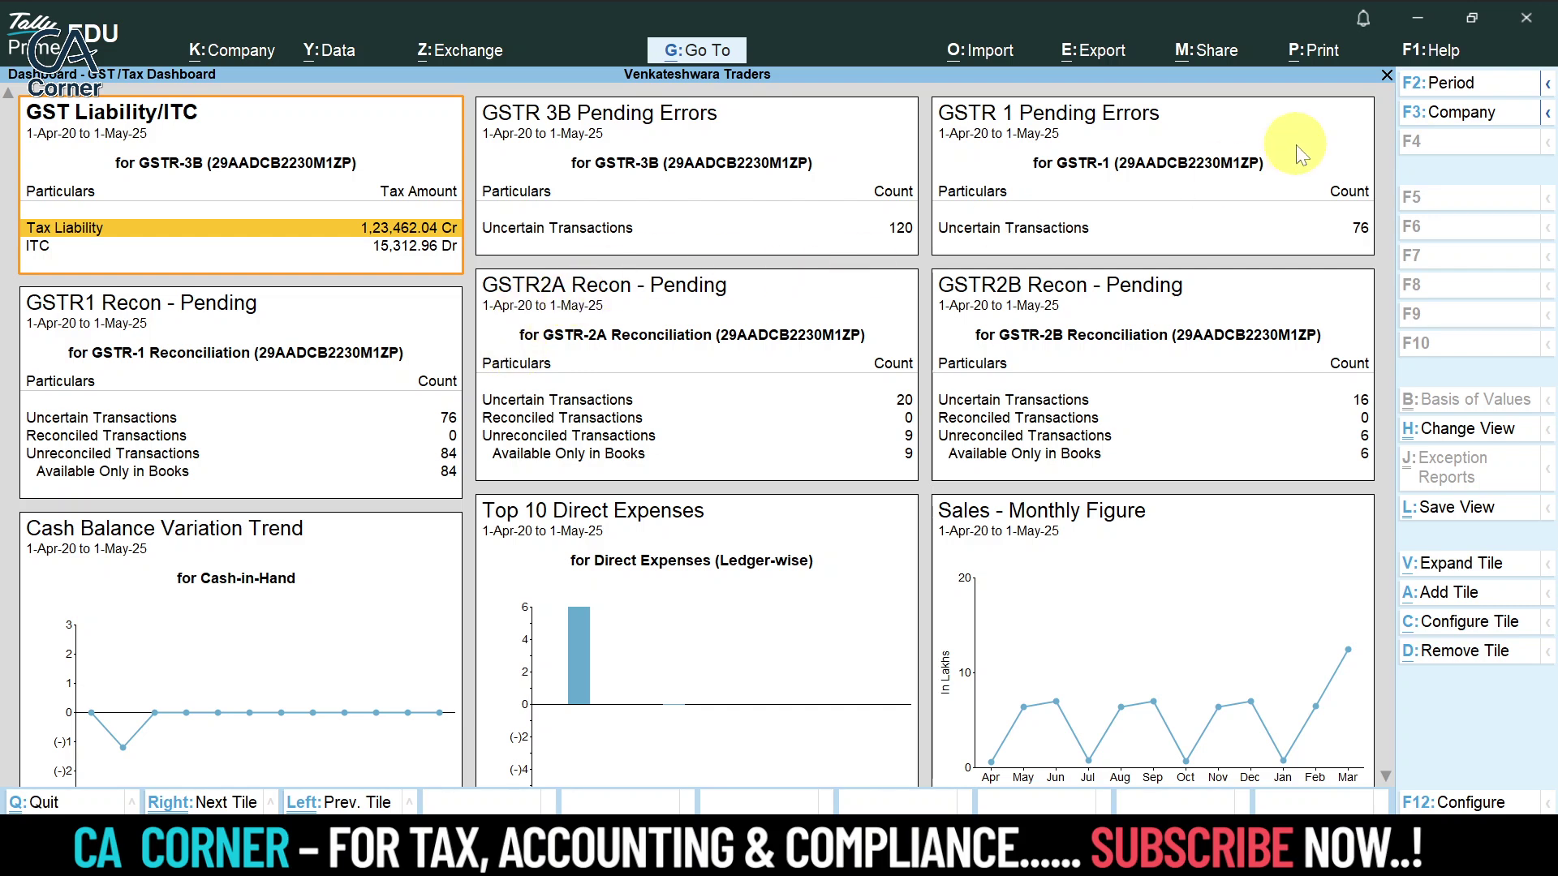
# Step: Set the period for all dashboard tiles from 1-4-2025 to 30-6-2025
pyautogui.click(1547, 92)
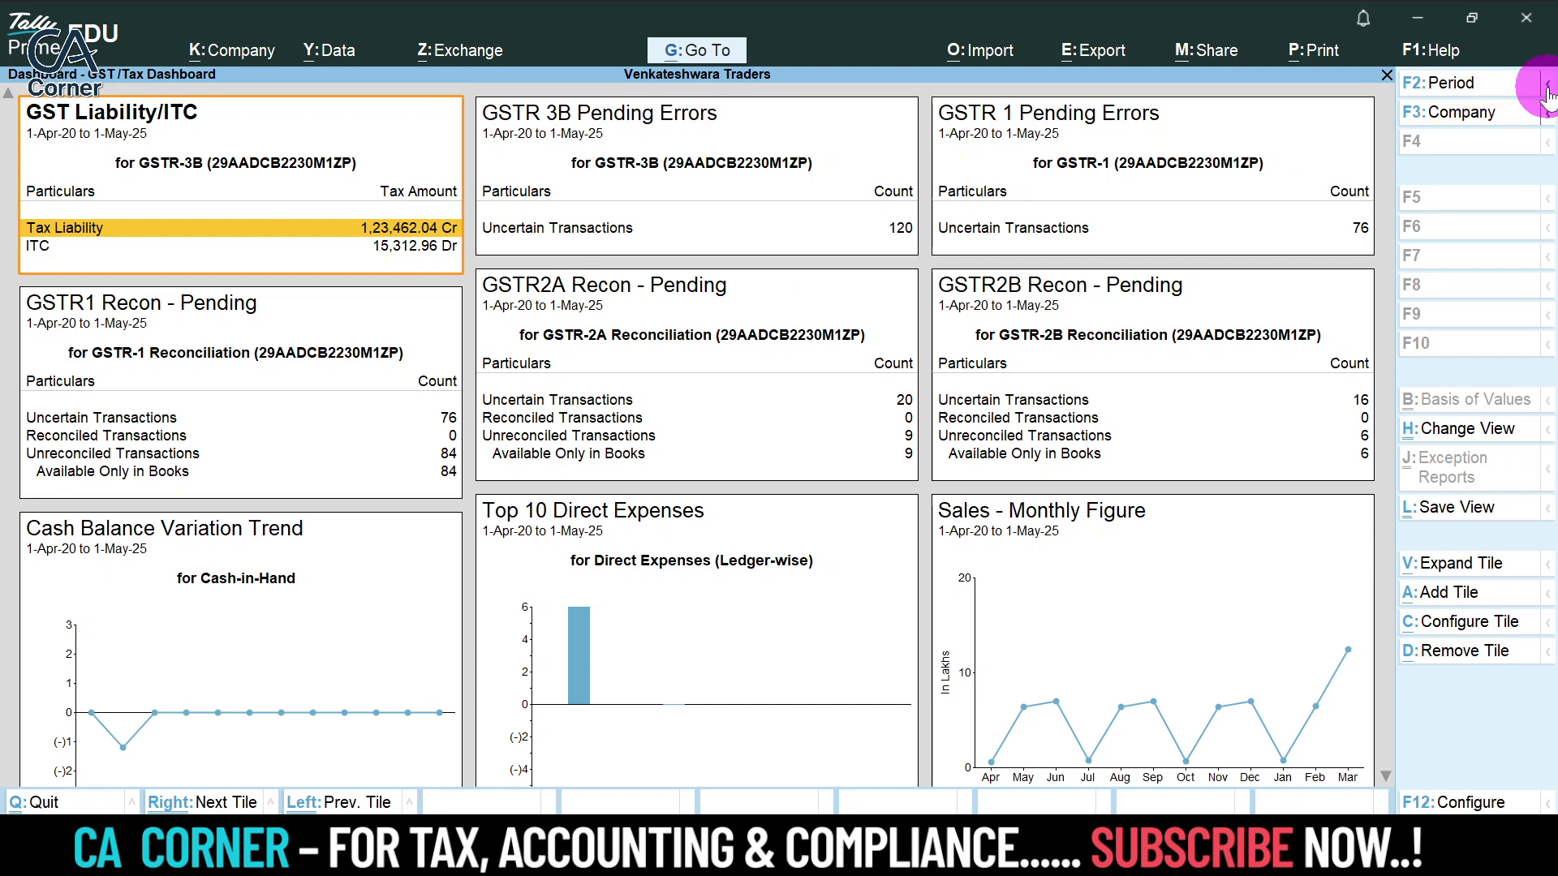
pyautogui.click(1302, 162)
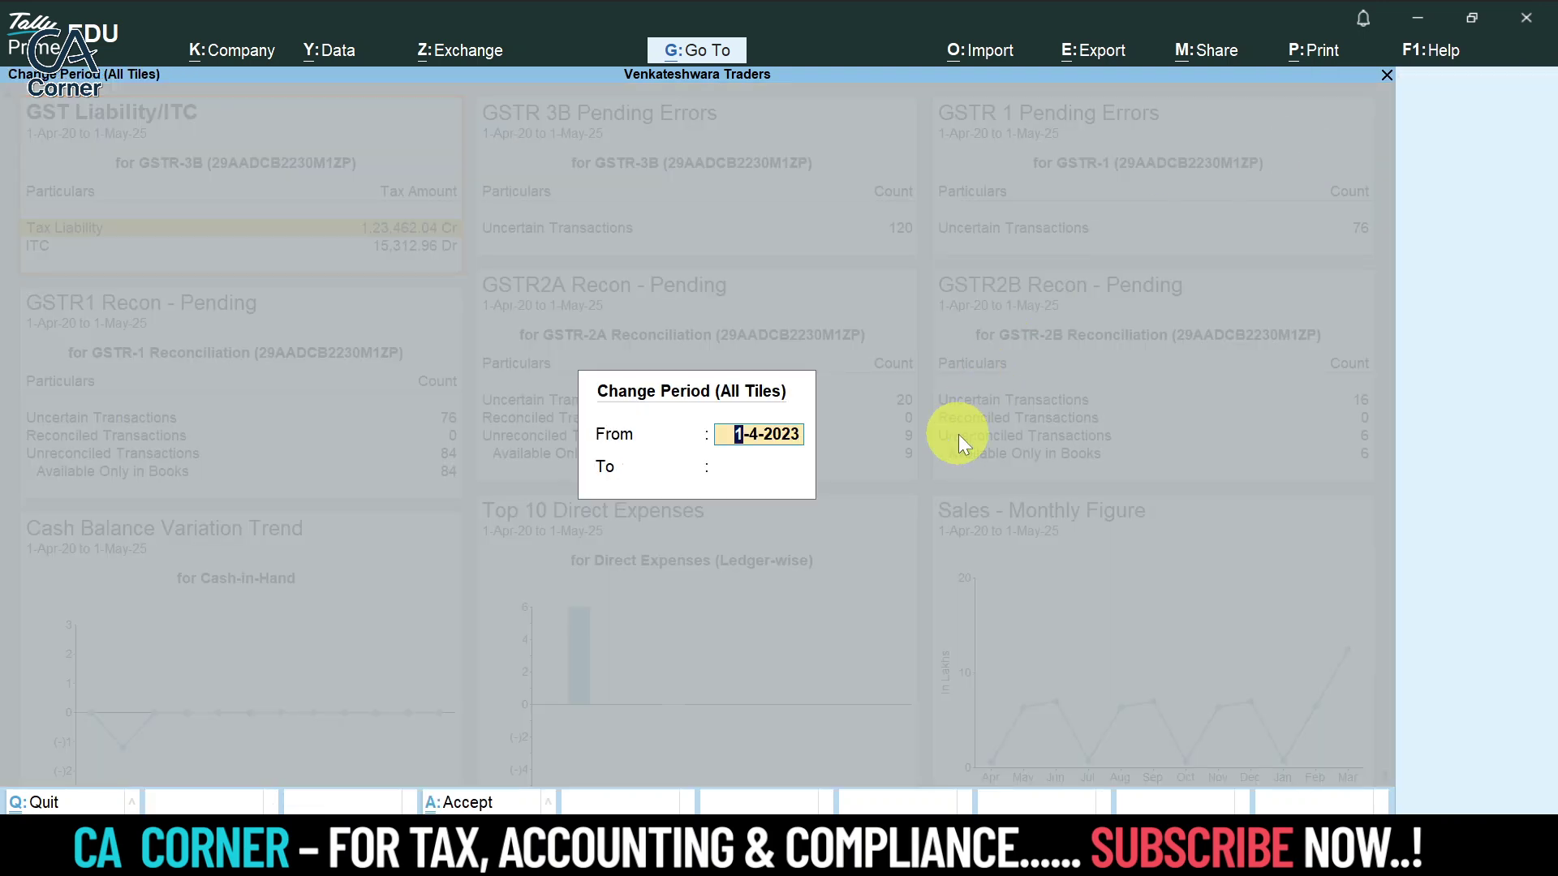
pyautogui.write('1 4 25')
pyautogui.press('Return')
pyautogui.write('31 6')
pyautogui.press('BackSpace')
pyautogui.press('BackSpace')
pyautogui.press('BackSpace')
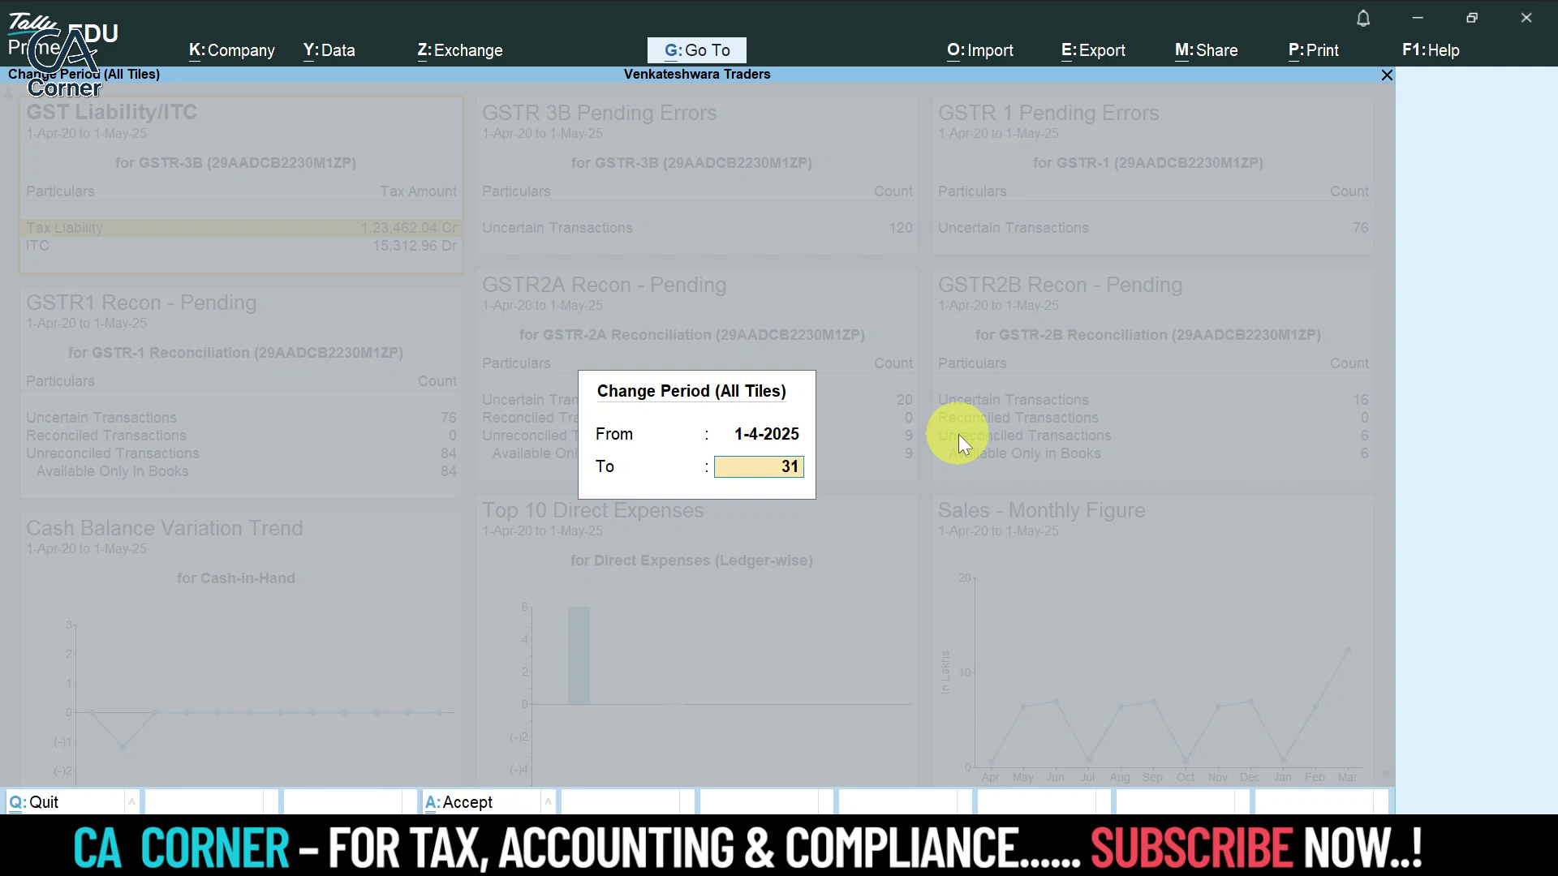
pyautogui.write('0 6 25')
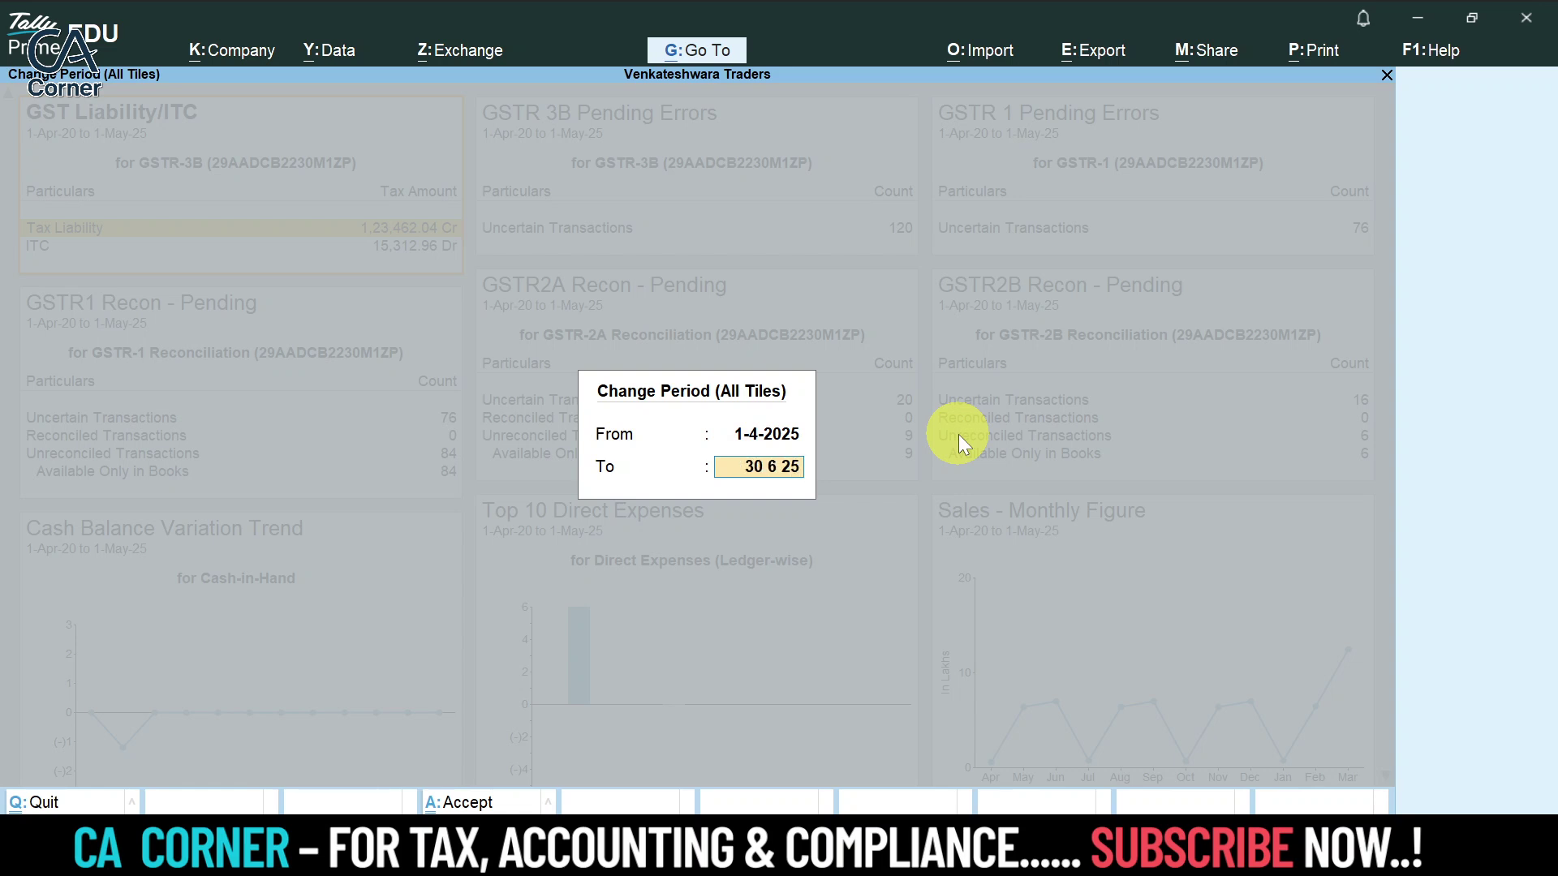